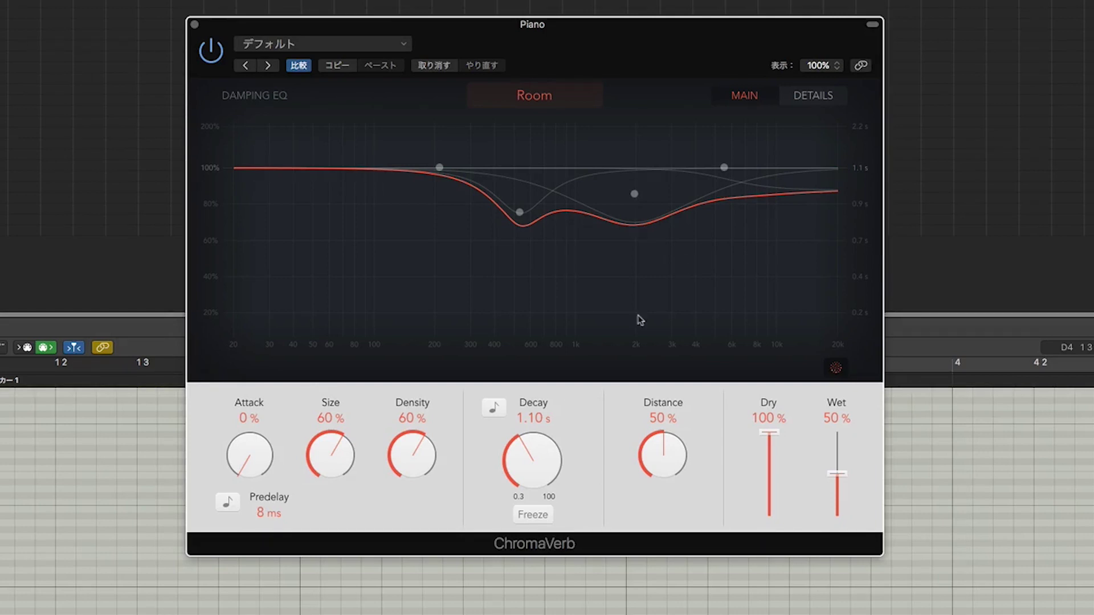
Browse the ChromaVerb preset categories, including Chambers, Halls and Rooms, without loading a preset.
left_click(386, 42)
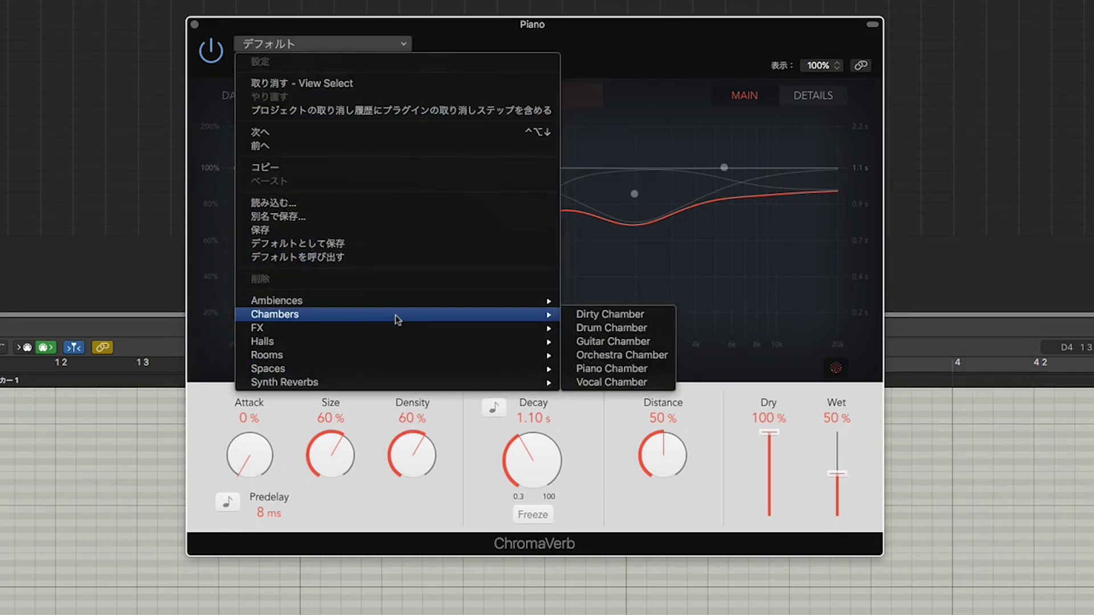
mouse_move(397, 333)
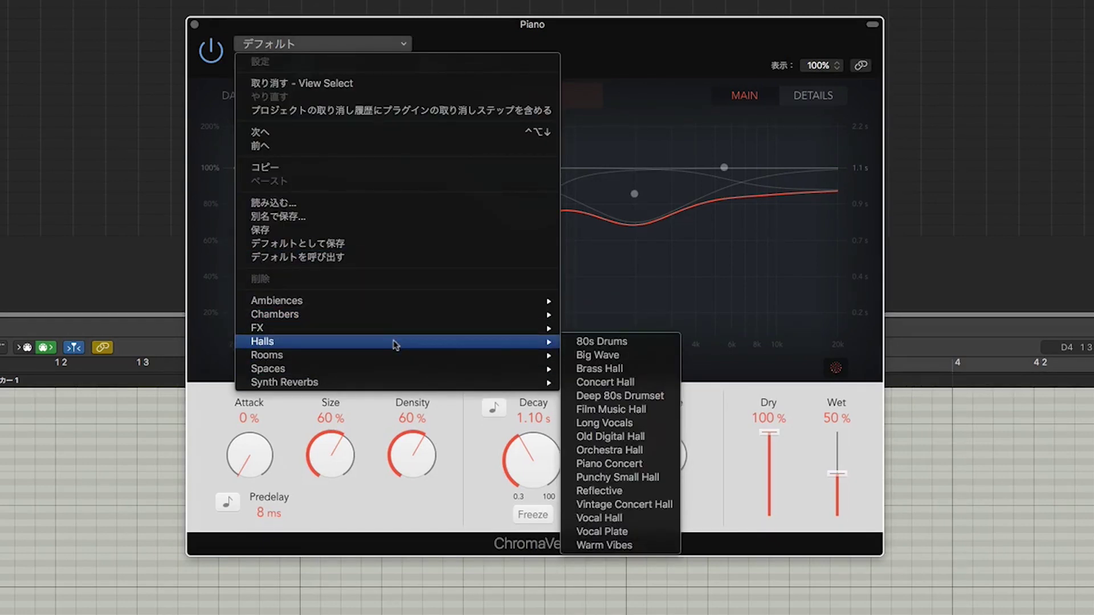
mouse_move(558, 357)
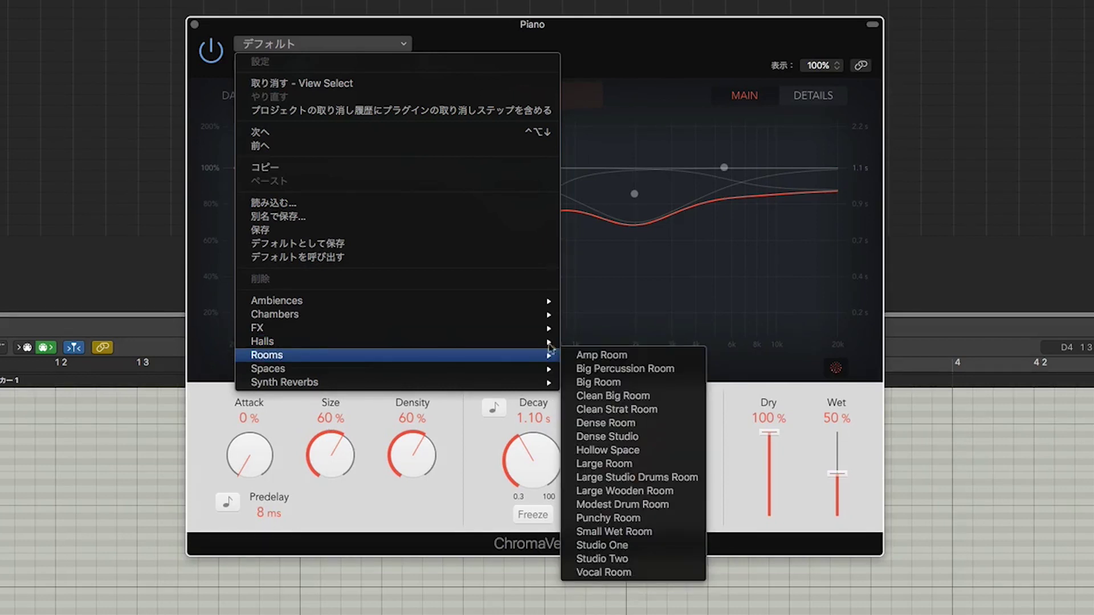
left_click(709, 111)
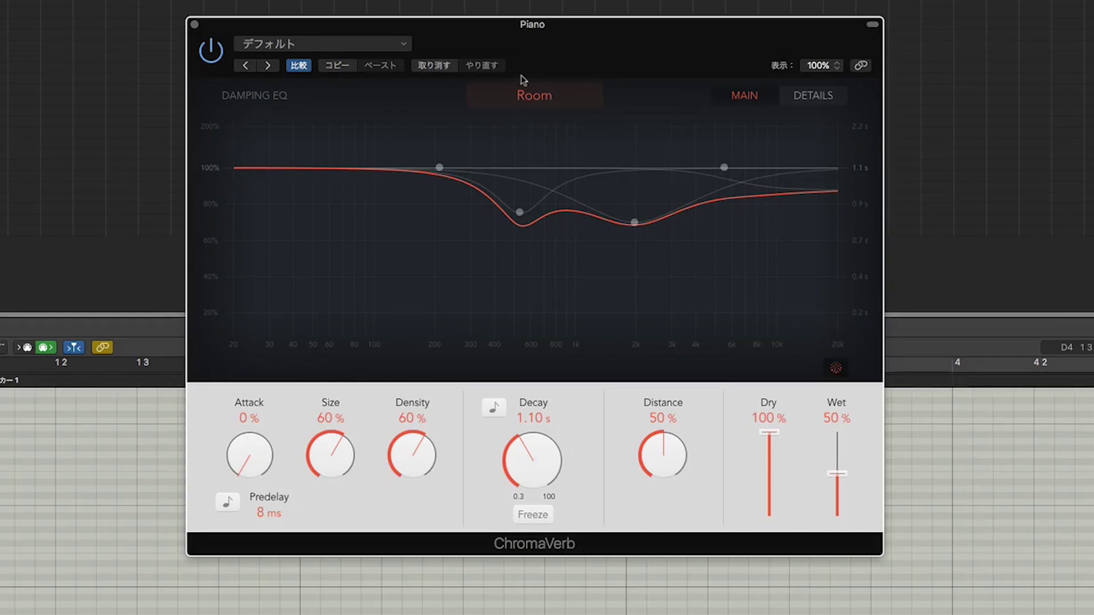
Try the Concert Hall, Digital and Bloomy room types in turn.
left_click(561, 100)
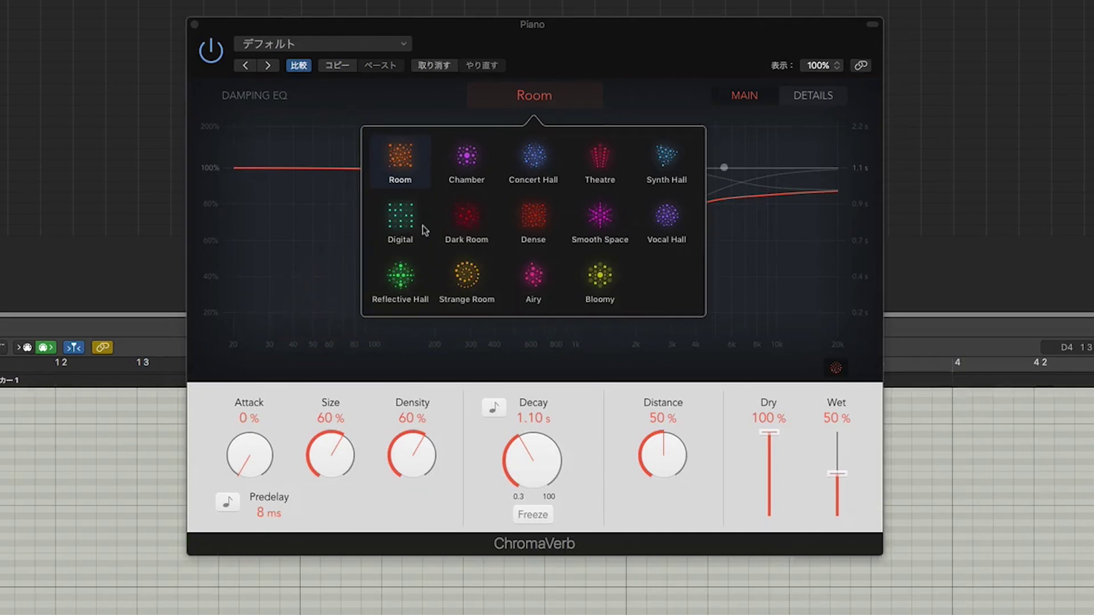
left_click(531, 164)
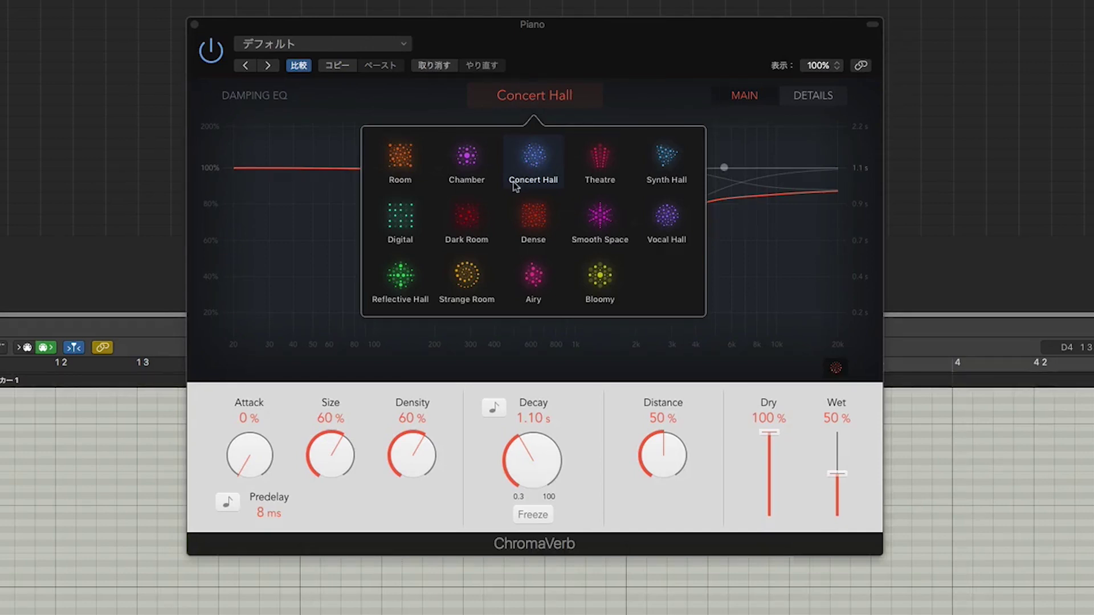
left_click(406, 215)
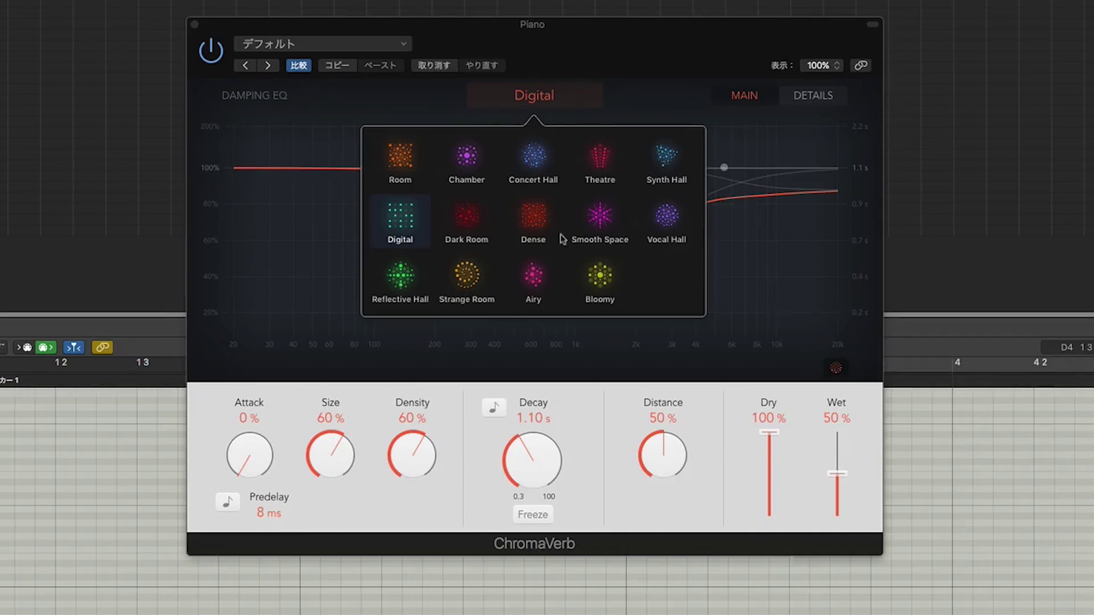
left_click(597, 281)
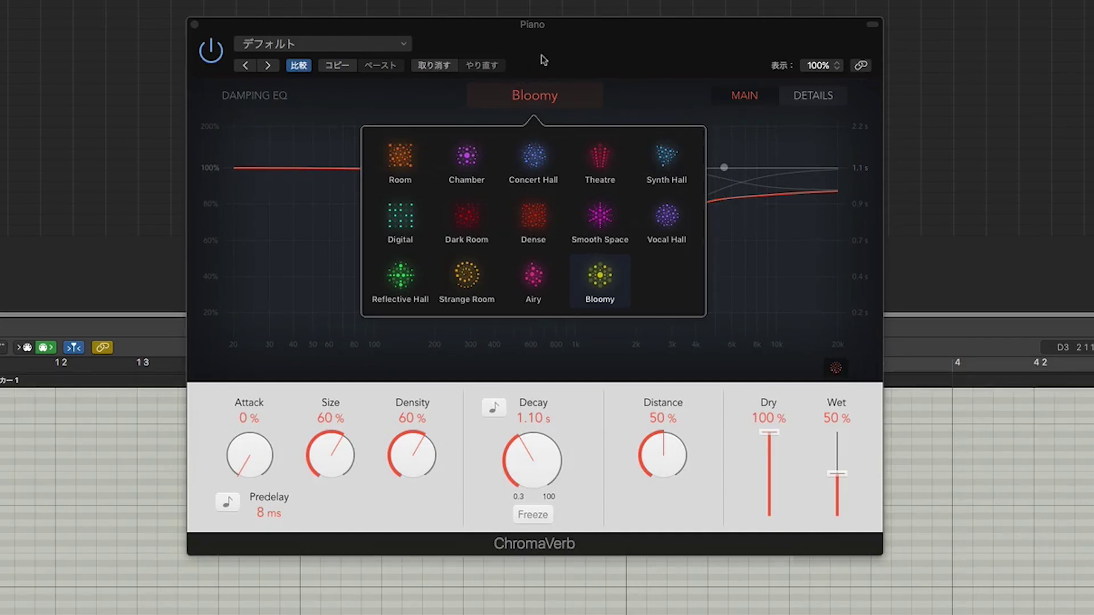
left_click(516, 96)
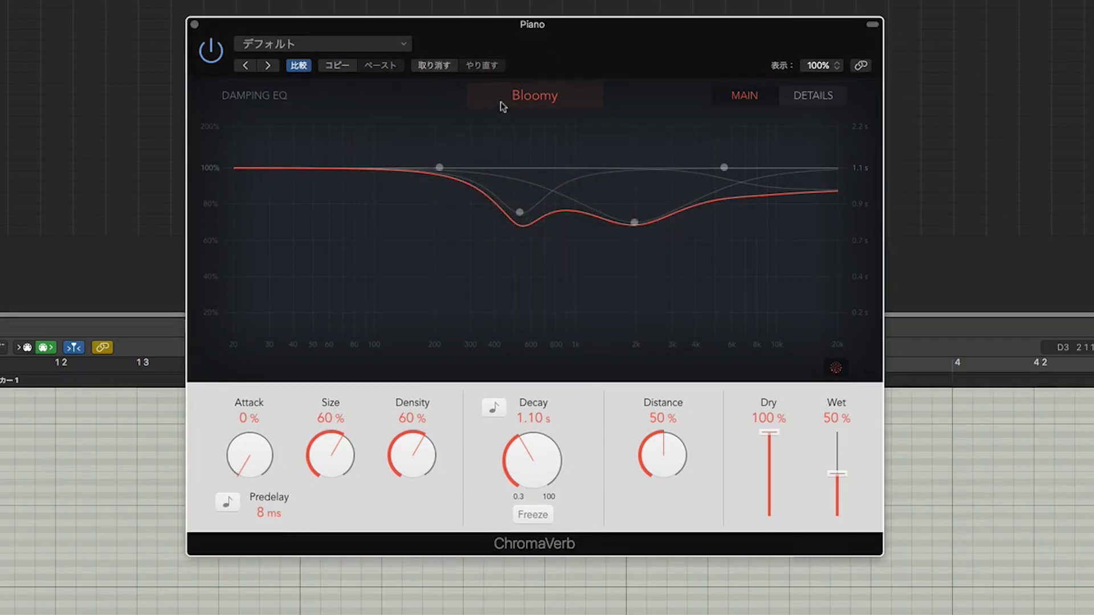
Try the Amp Room and Dense Studio presets from the Rooms category, and recall the default preset.
left_click(382, 43)
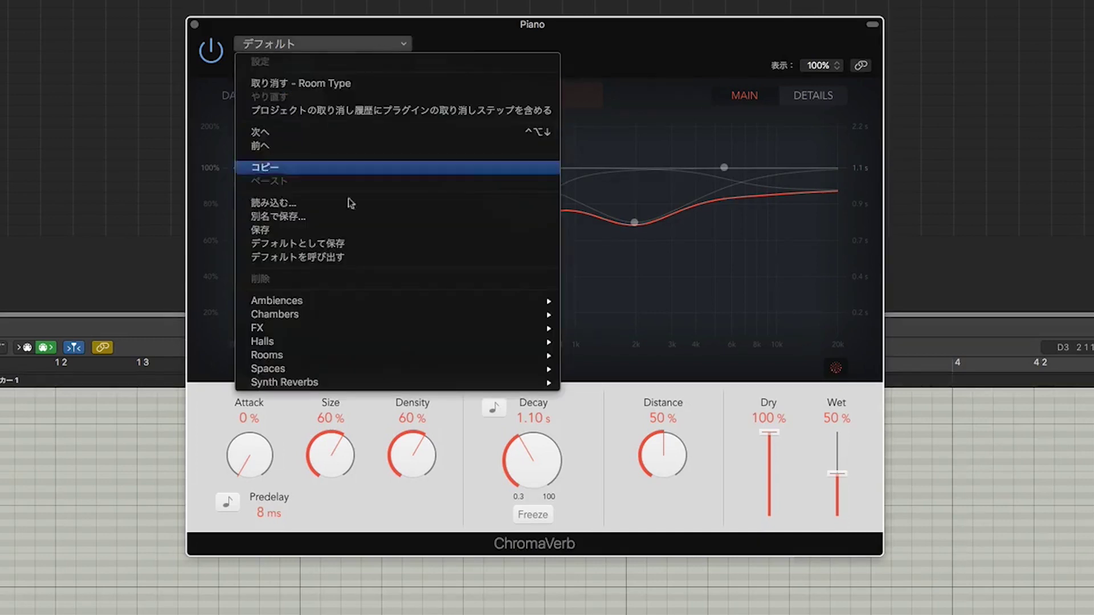
mouse_move(323, 347)
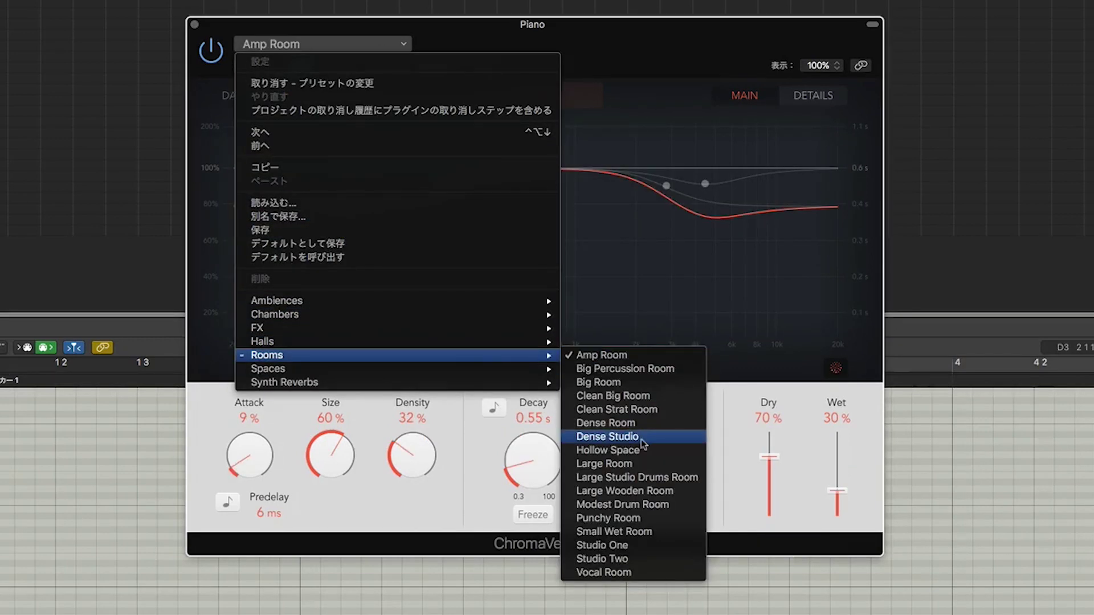
key("Escape")
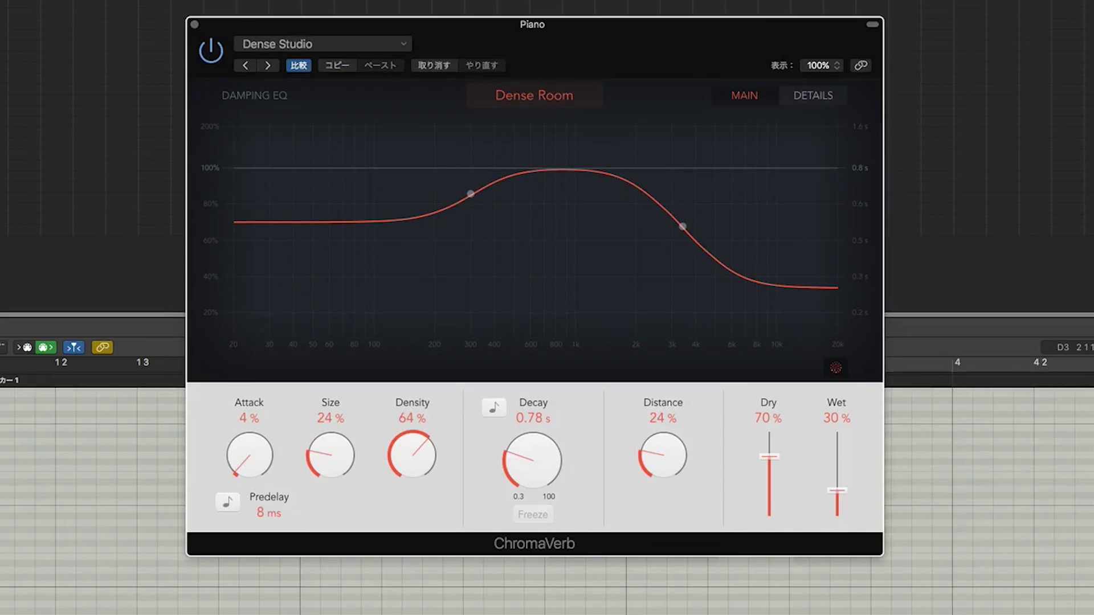
left_click(322, 44)
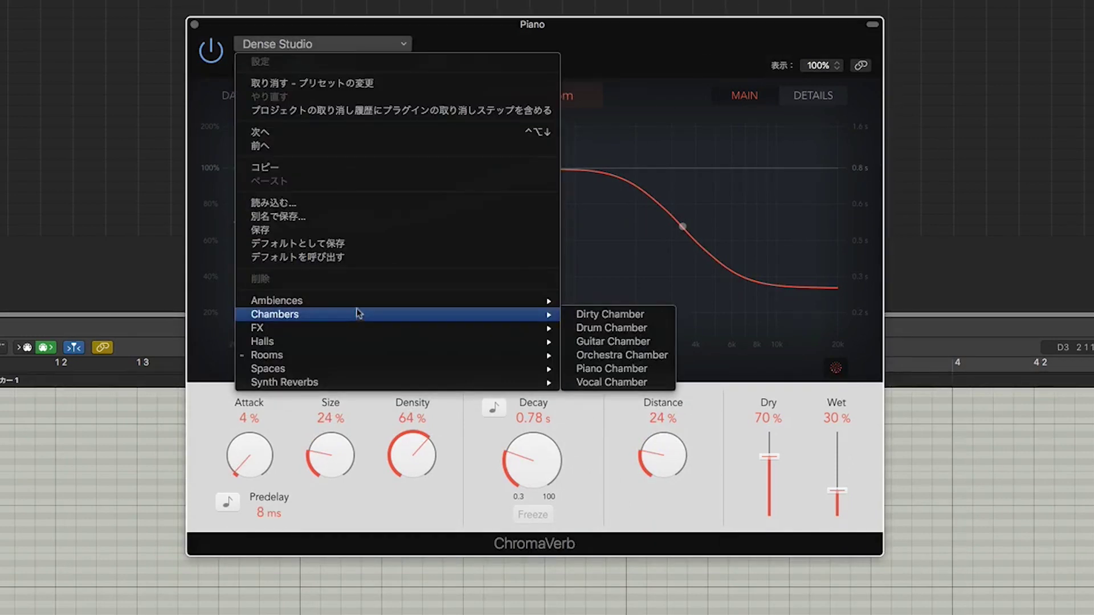
left_click(374, 255)
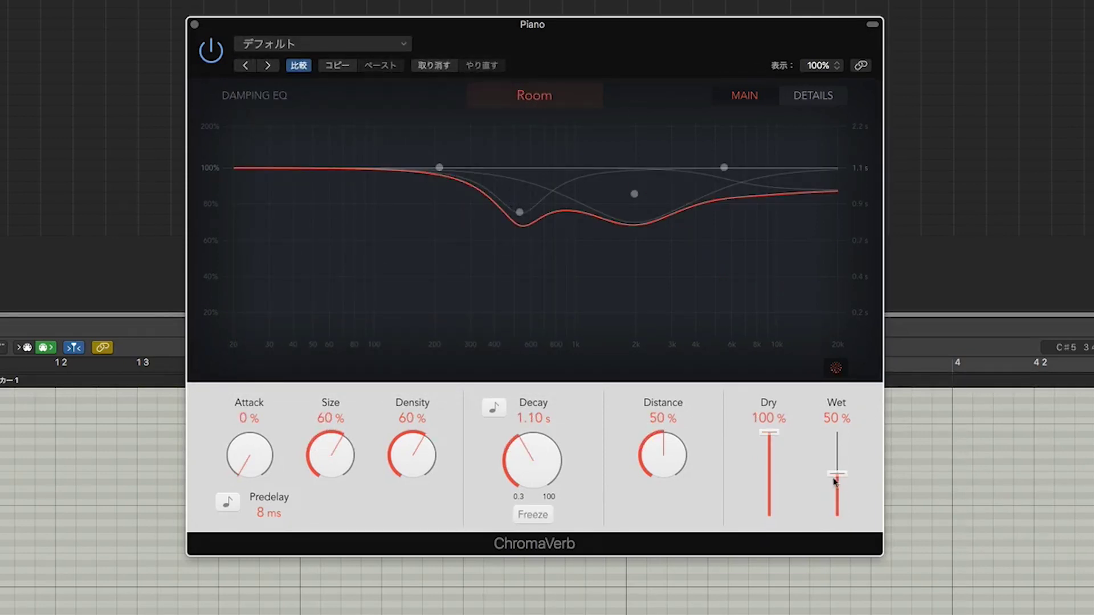
Raise the Wet level to 100% and toggle the real-time reverb visualization off and on.
left_click_drag(834, 481, 856, 422)
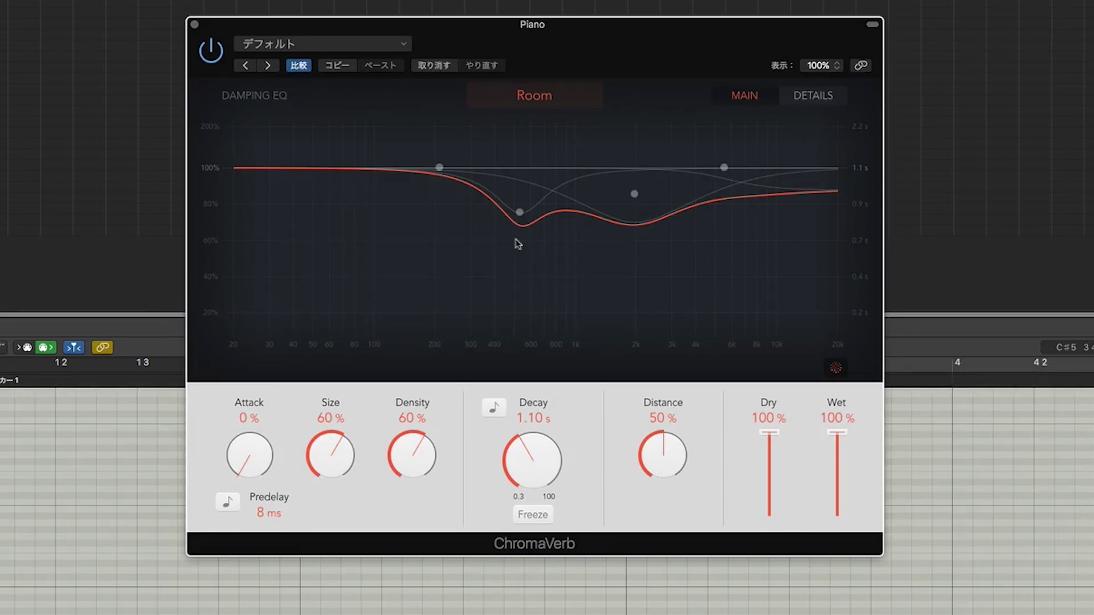
left_click(835, 371)
left_click(835, 370)
left_click(835, 370)
left_click(835, 371)
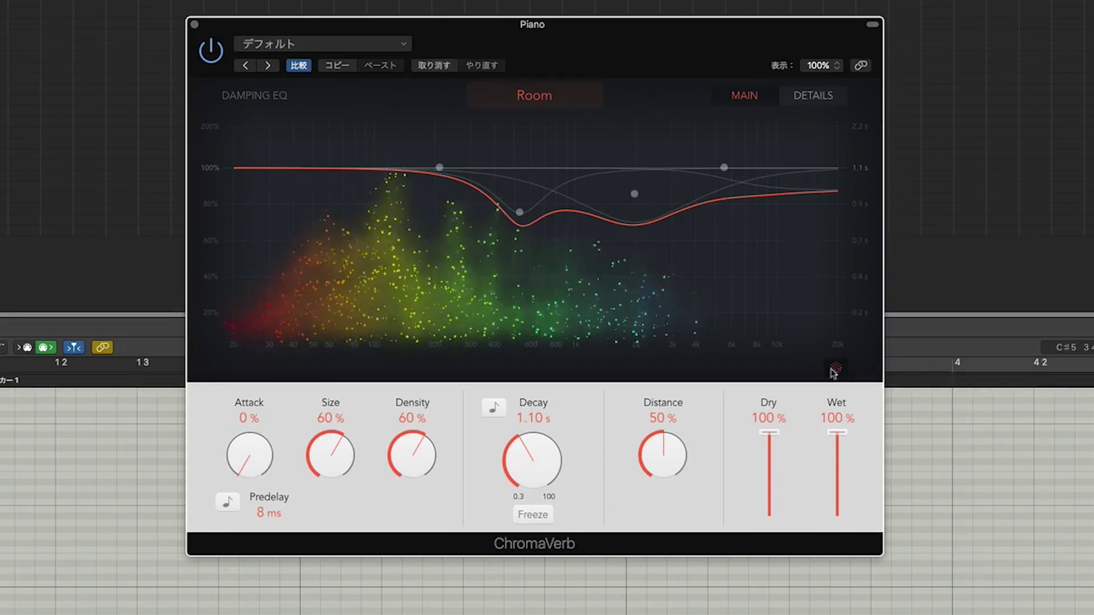
left_click(835, 370)
left_click(835, 371)
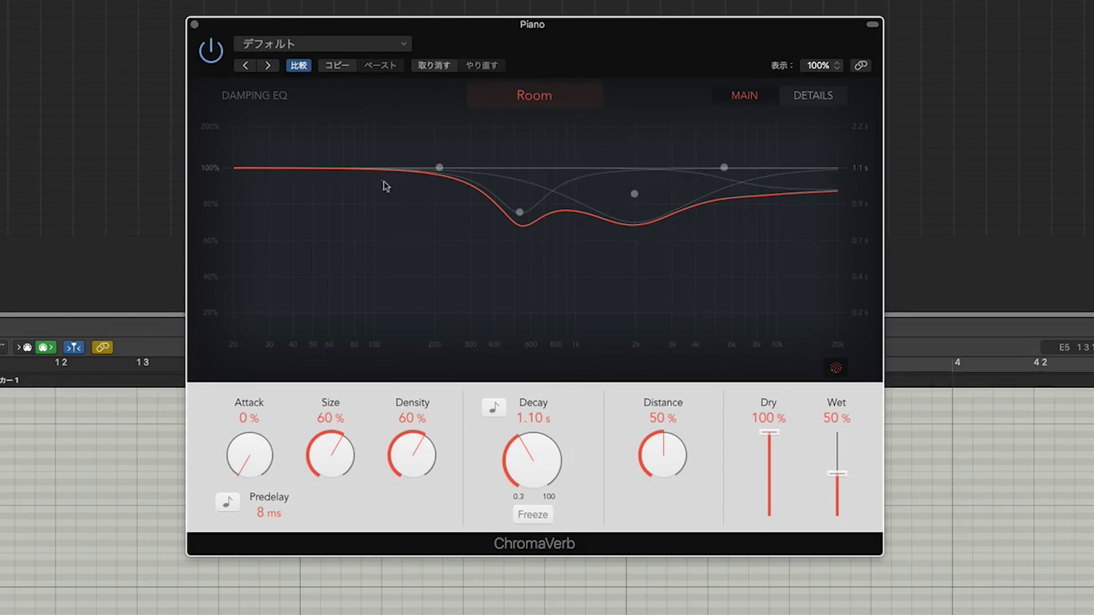
Move the second damping EQ band to 85 Hz with a ratio of 0.46 and a Q of 1.00 during playback.
mouse_move(520, 211)
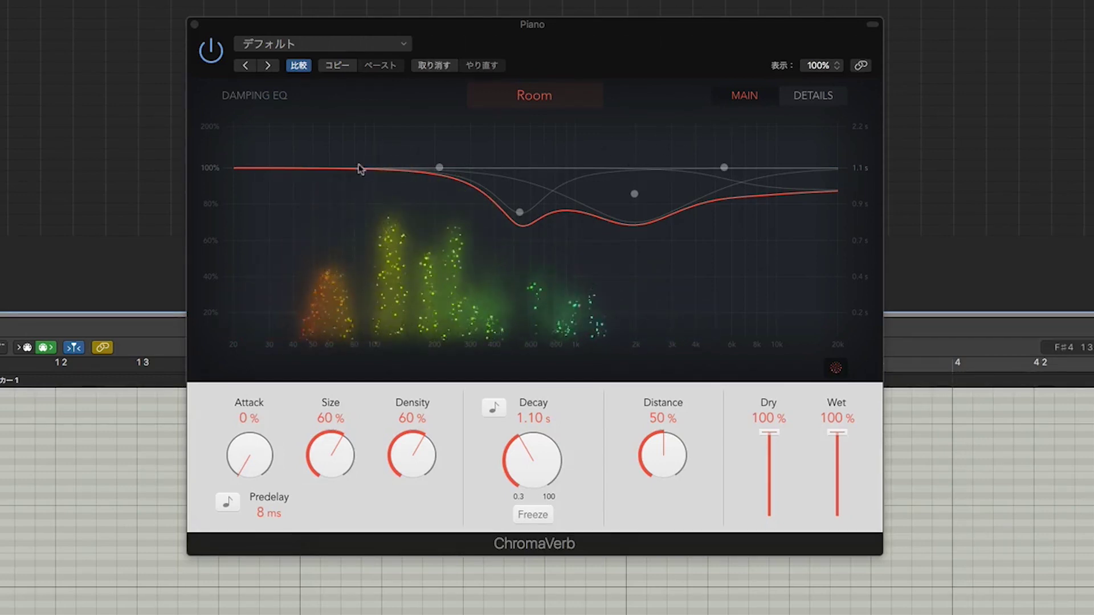
mouse_move(437, 165)
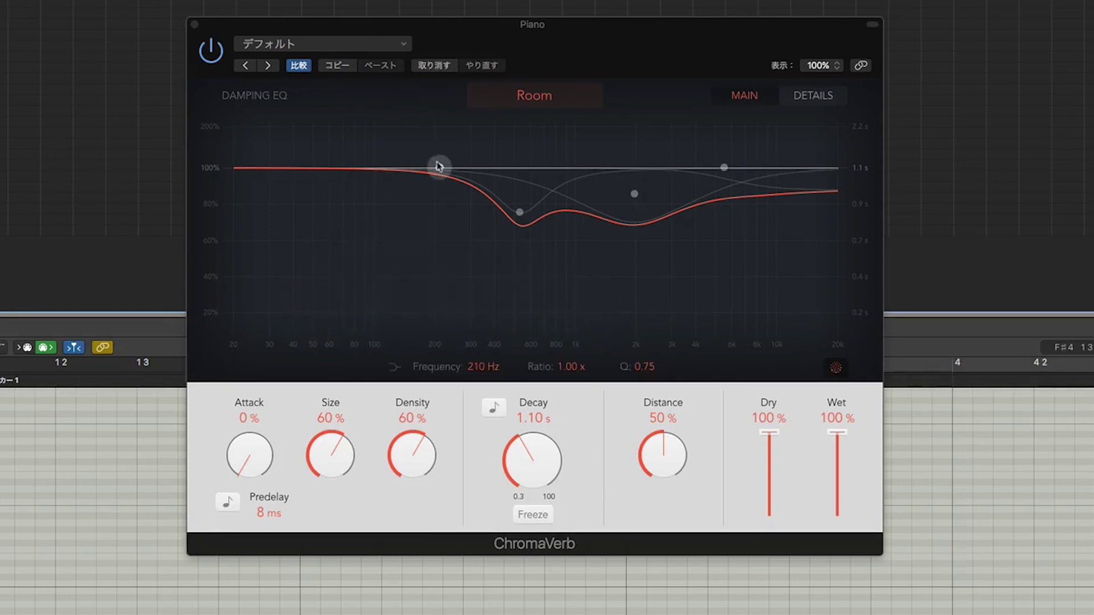
left_click_drag(516, 214, 359, 265)
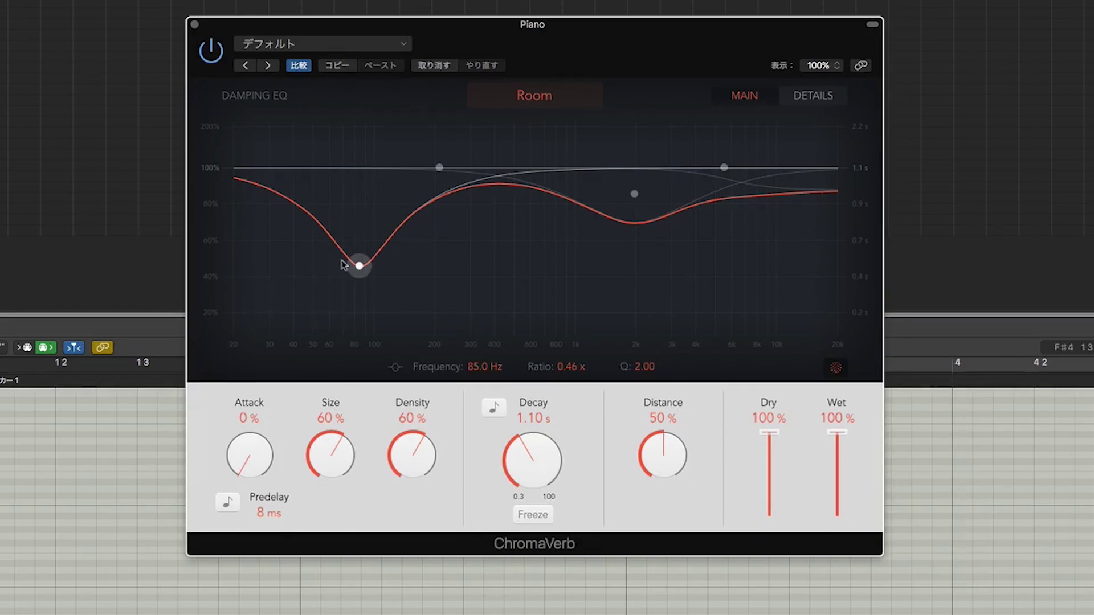
key("space")
left_click_drag(647, 370, 645, 393)
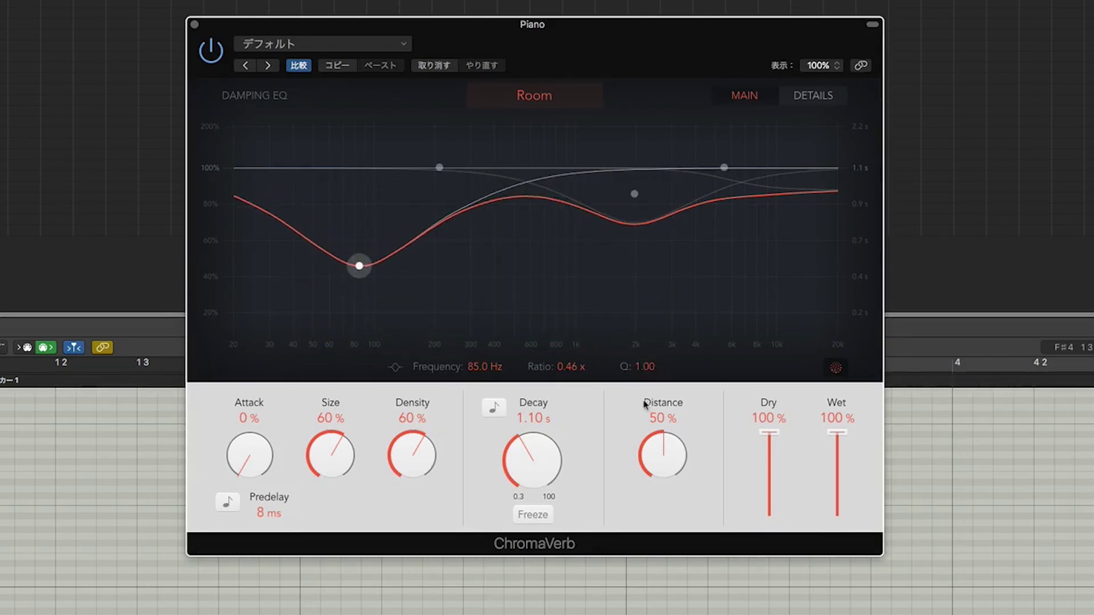
Reshape the damping EQ into a nearly flat curve, with the second band at 540 Hz, ratio 0.93 and Q 0.41.
left_click_drag(368, 395, 429, 286)
left_click_drag(728, 181, 760, 137)
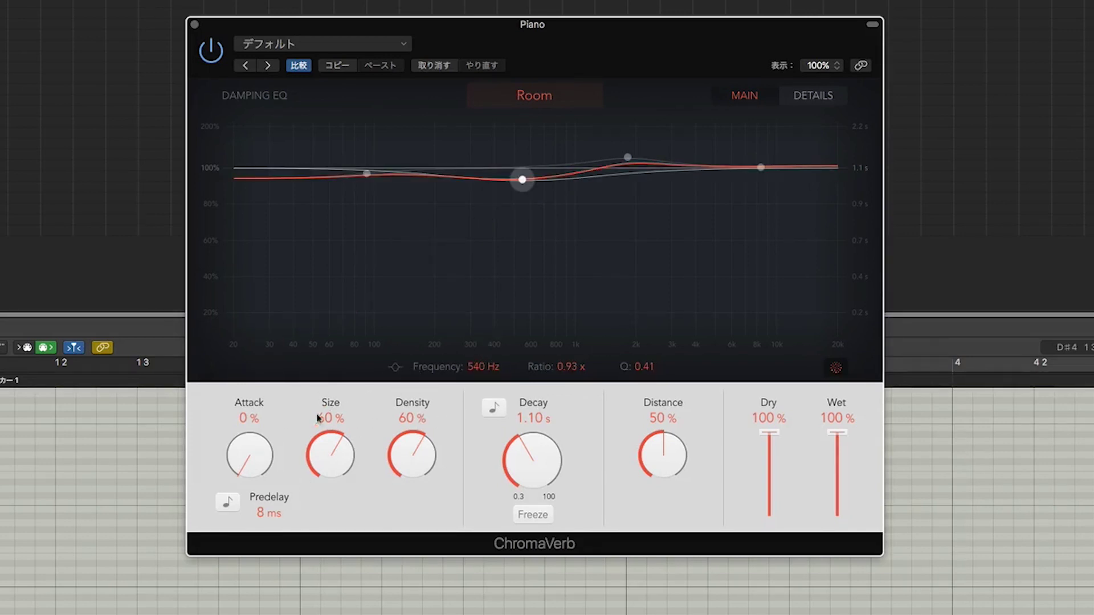
Audition the reverb Size at 0% and 100%, and set it to 43%.
left_click_drag(347, 445, 349, 453)
left_click_drag(326, 455, 327, 501)
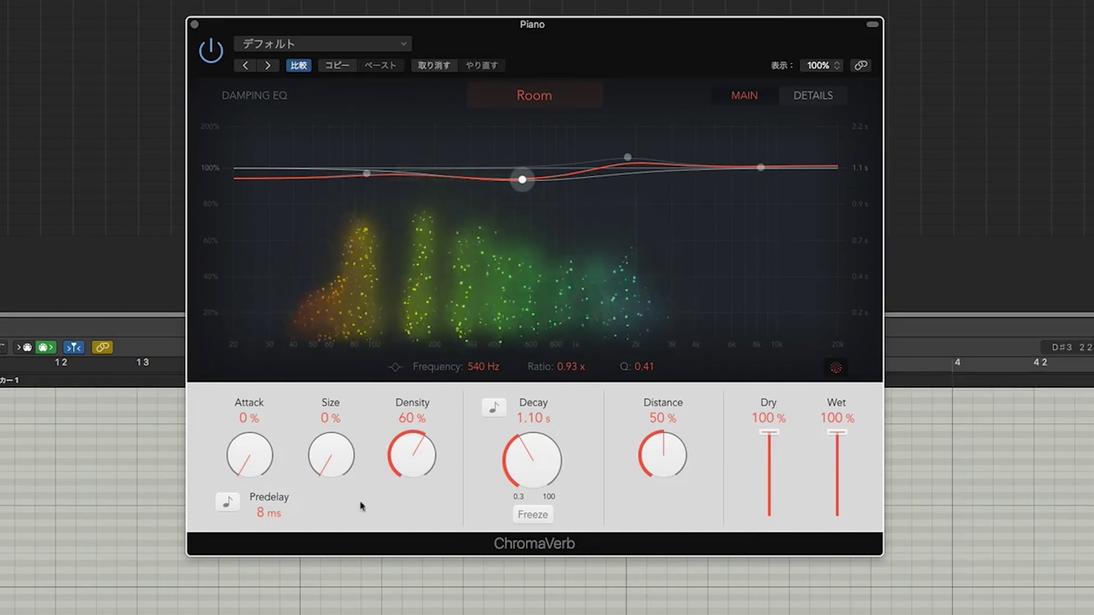
left_click_drag(326, 469, 359, 239)
left_click(369, 170)
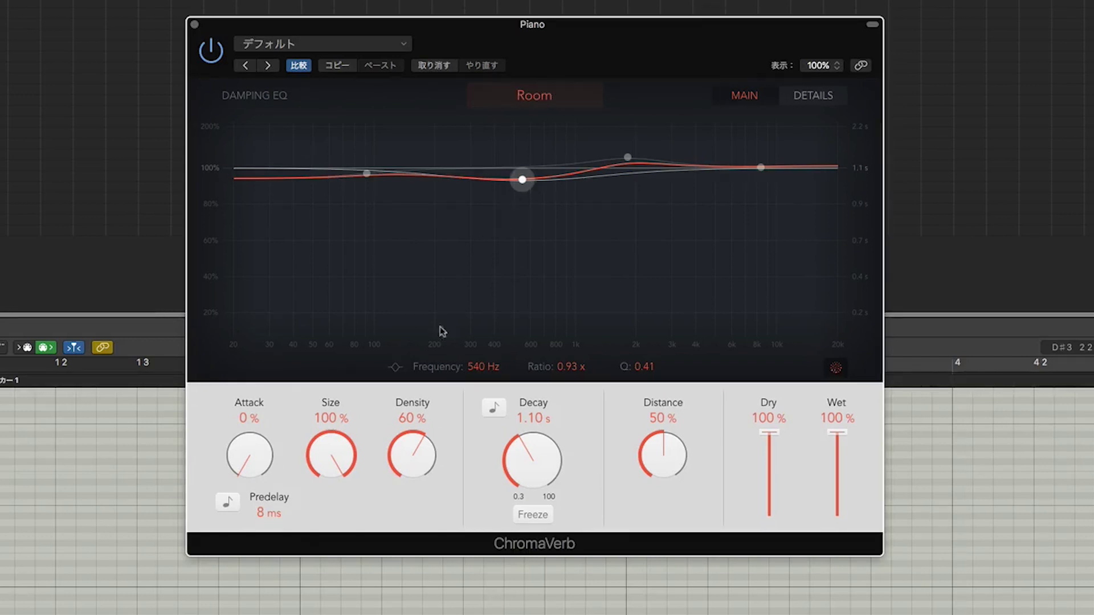
left_click_drag(336, 449, 333, 560)
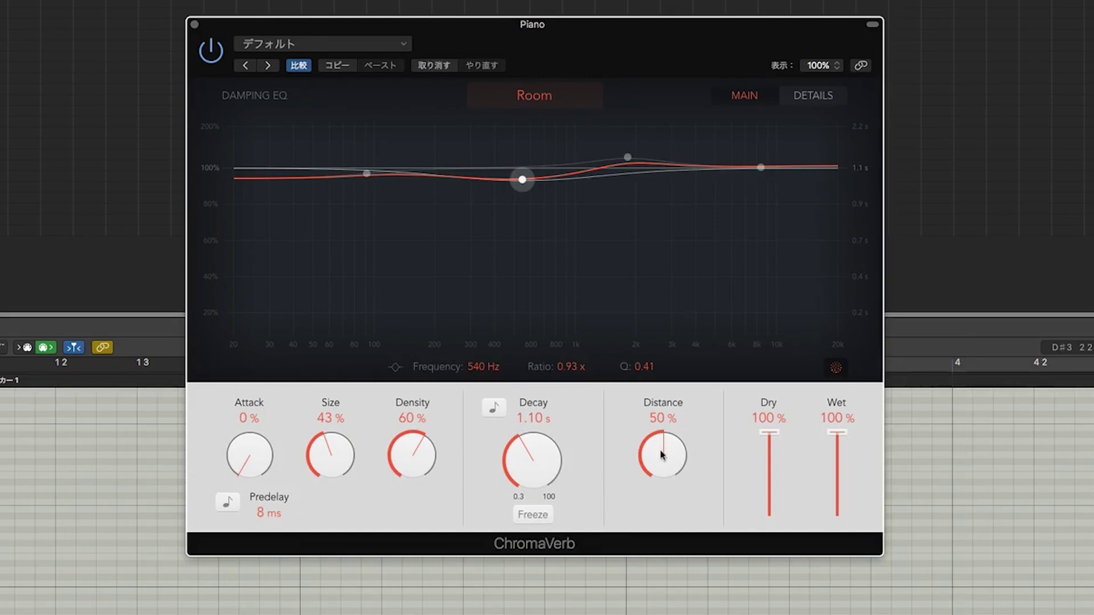
Audition the Distance at 0% and 97% with playback, and set it to 49%.
left_click_drag(661, 454, 661, 513)
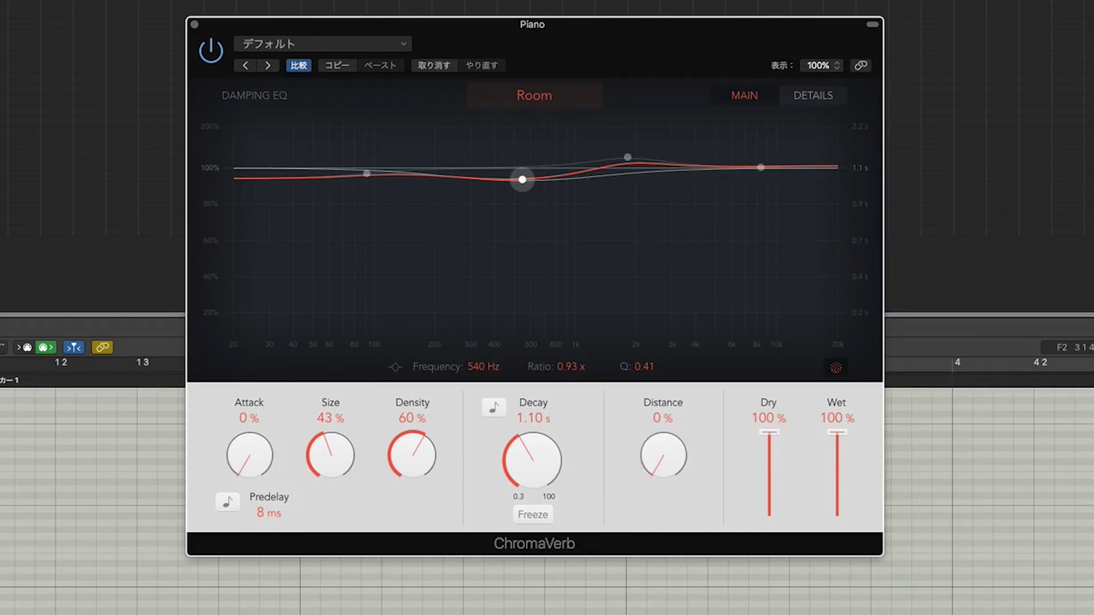
key("space")
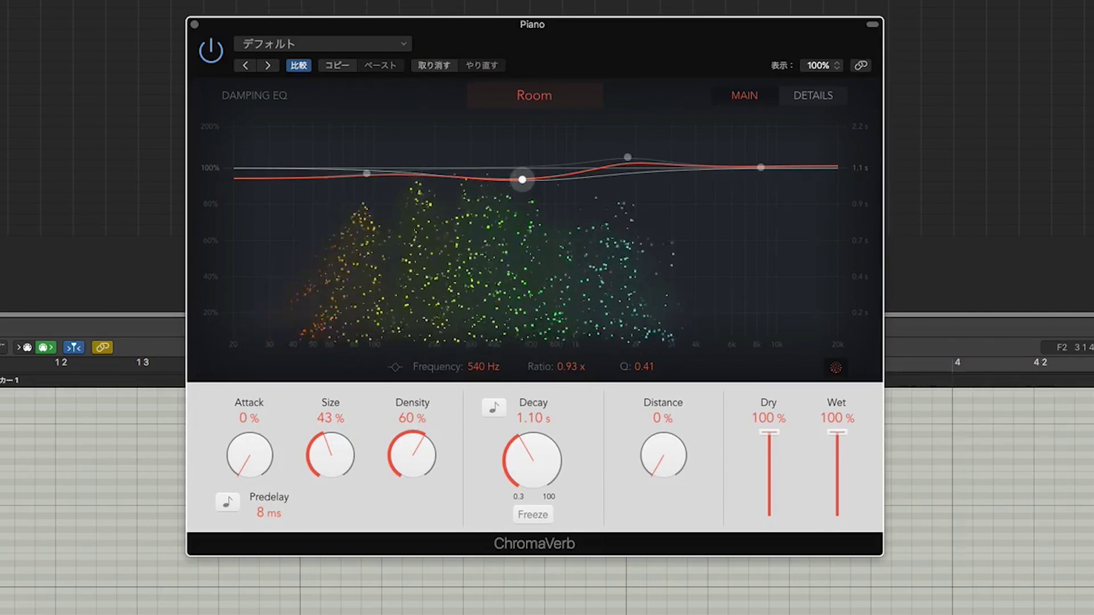
left_click_drag(671, 453, 695, 255)
key("space")
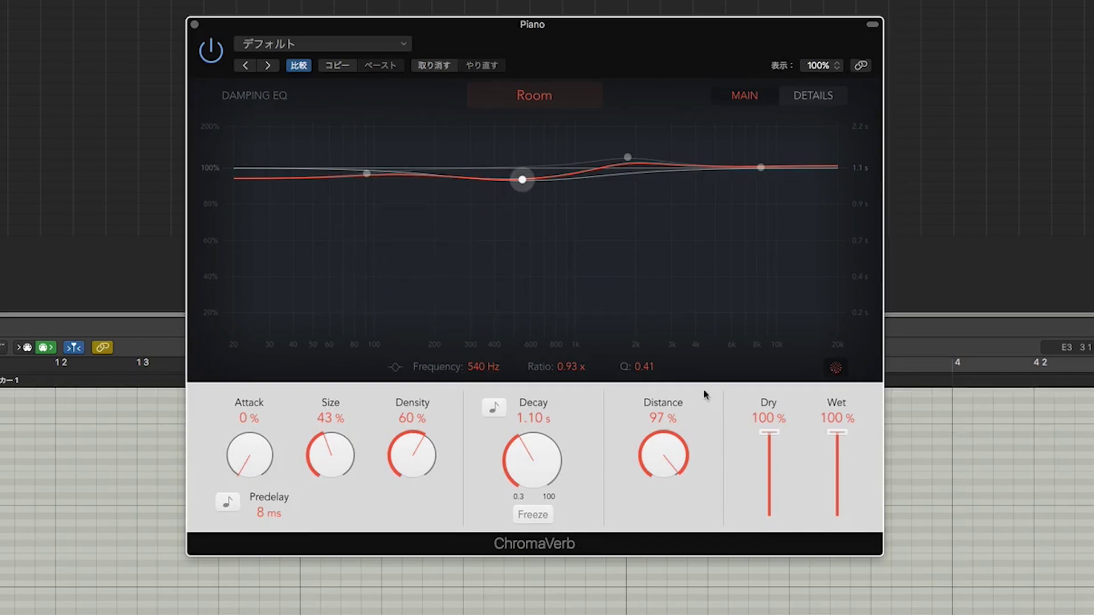
left_click_drag(683, 460, 686, 554)
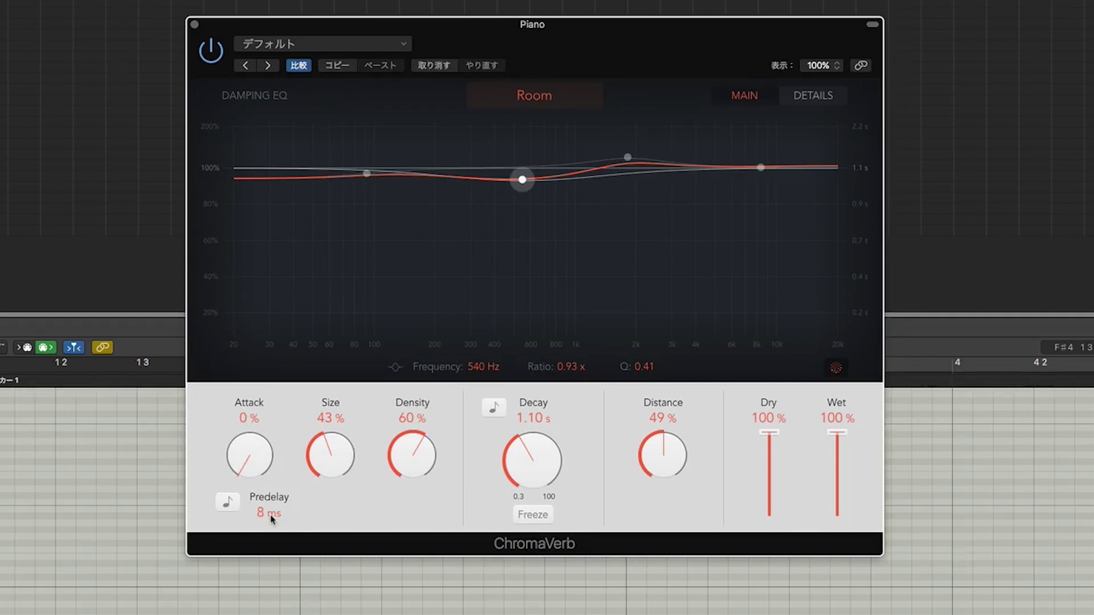
Try longer and shorter predelay times in milliseconds.
left_click_drag(266, 514, 298, 478)
left_click_drag(265, 513, 317, 94)
left_click_drag(253, 515, 273, 555)
scroll(229, 499, "down", 3)
Sync the predelay to the tempo, try note values of 1/8 and 1/2, and set it to 1/64.
left_click(227, 501)
left_click(279, 501)
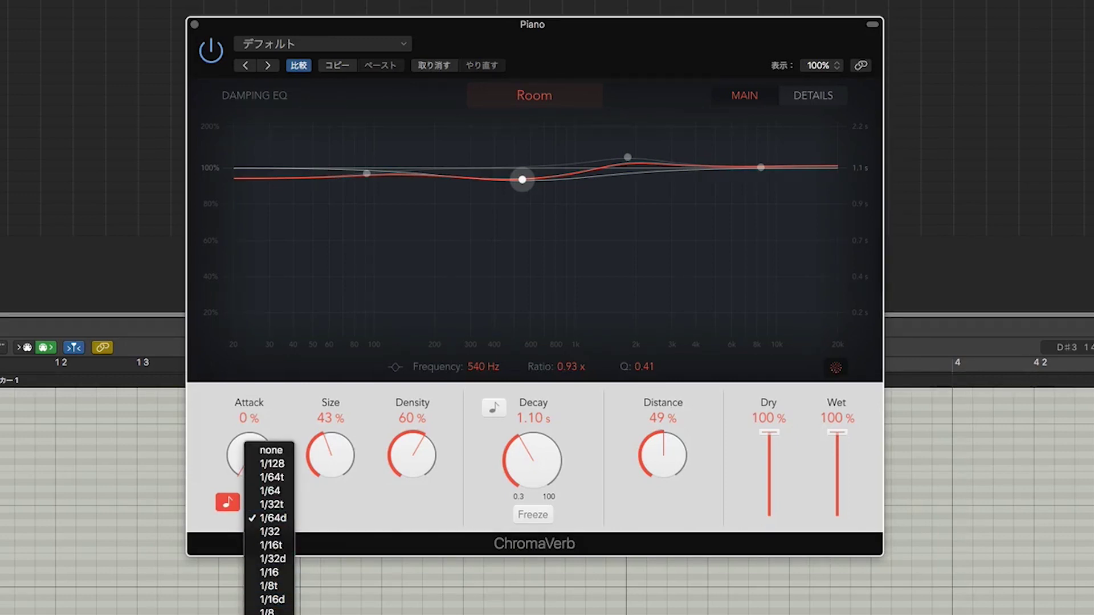
left_click(268, 611)
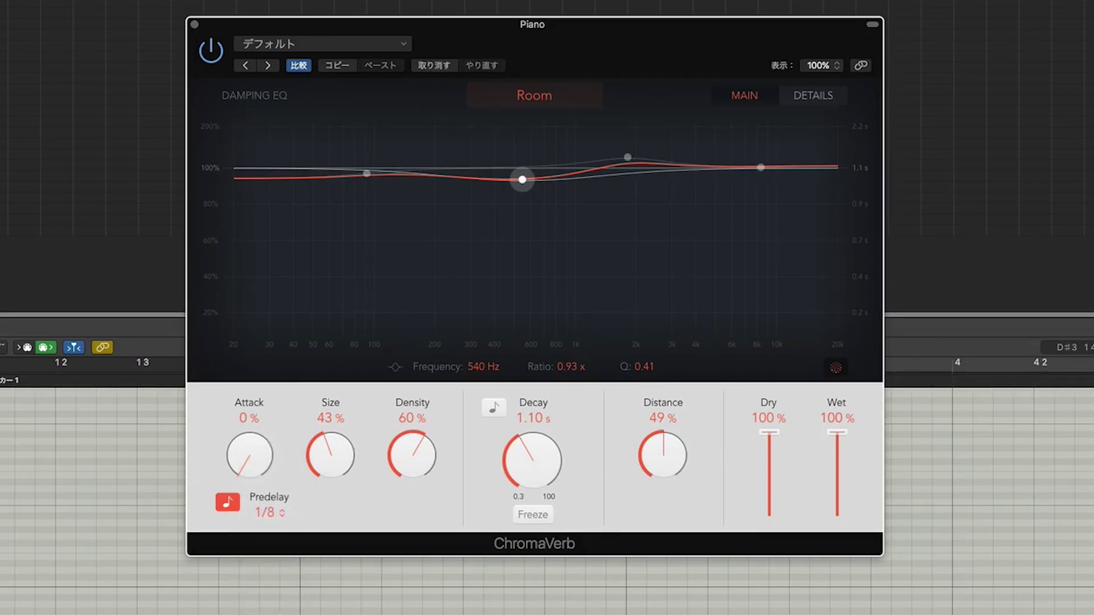
left_click(263, 511)
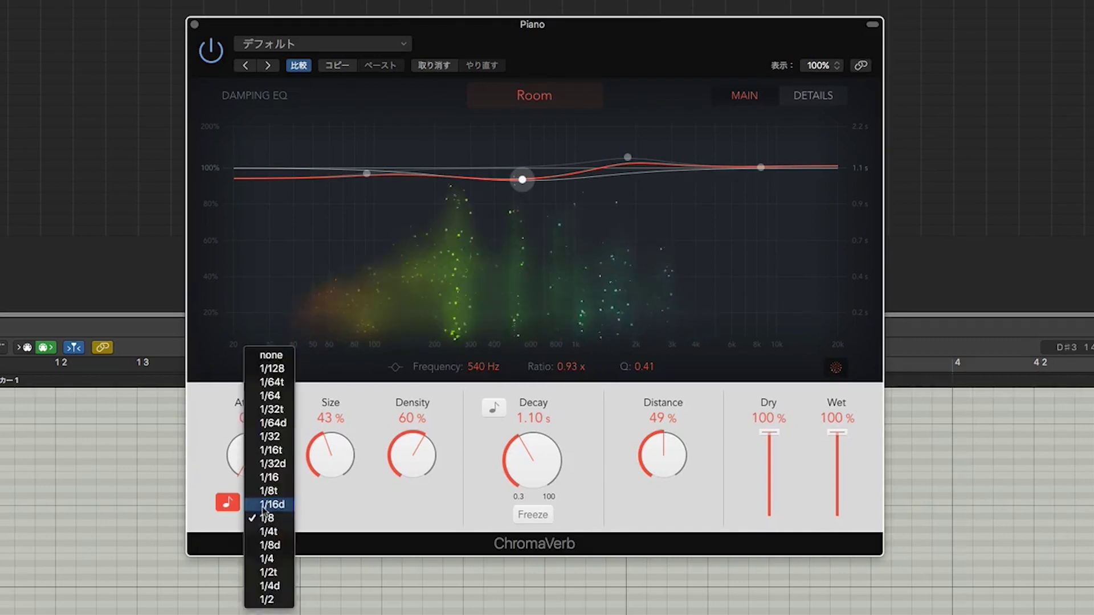
left_click(269, 602)
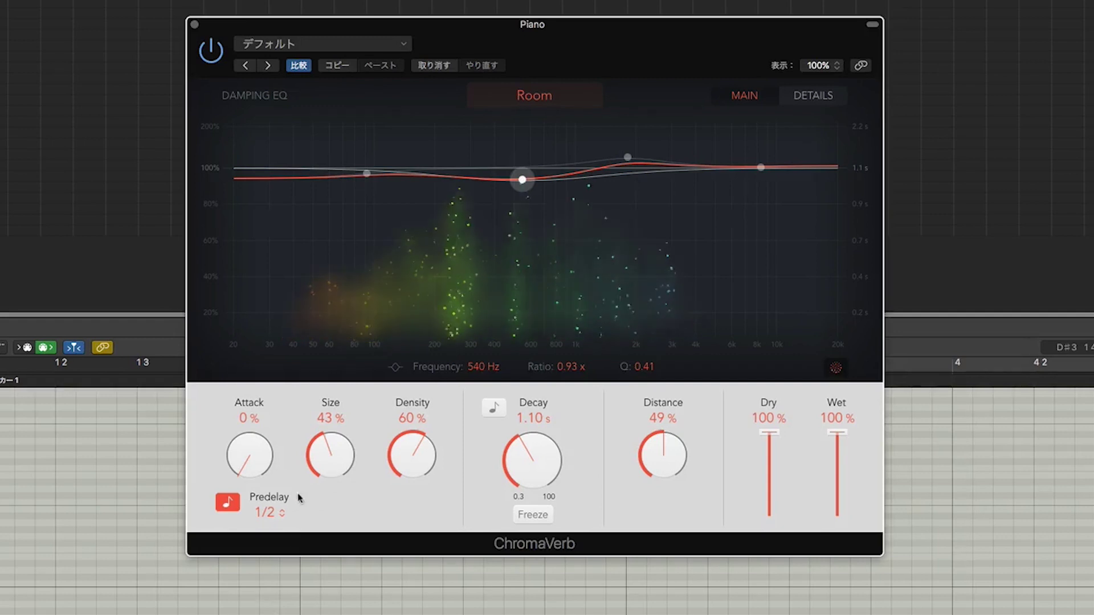
left_click(268, 512)
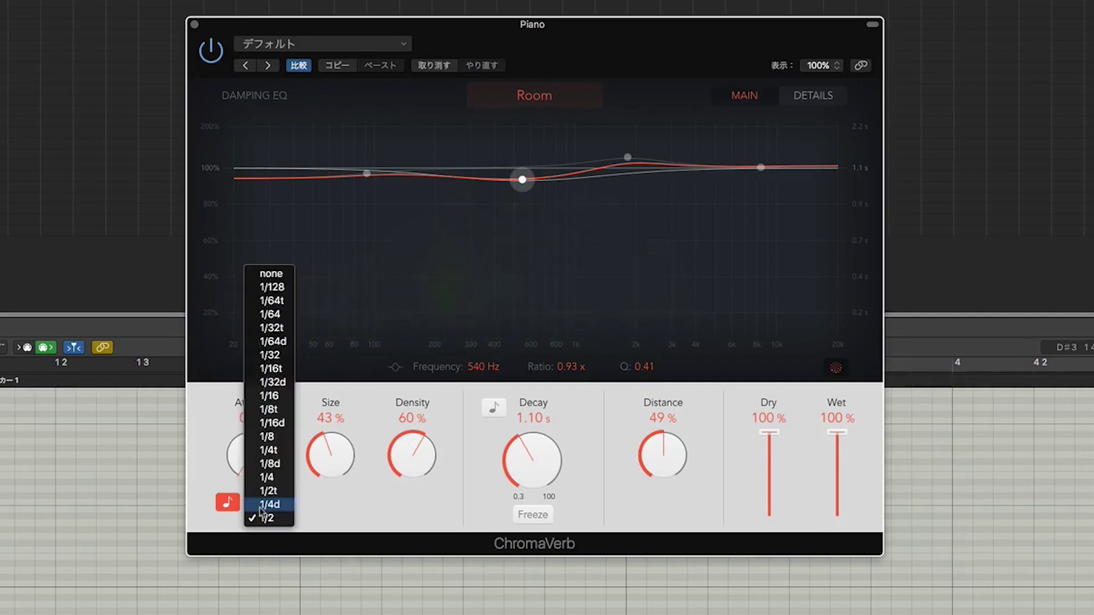
left_click(288, 314)
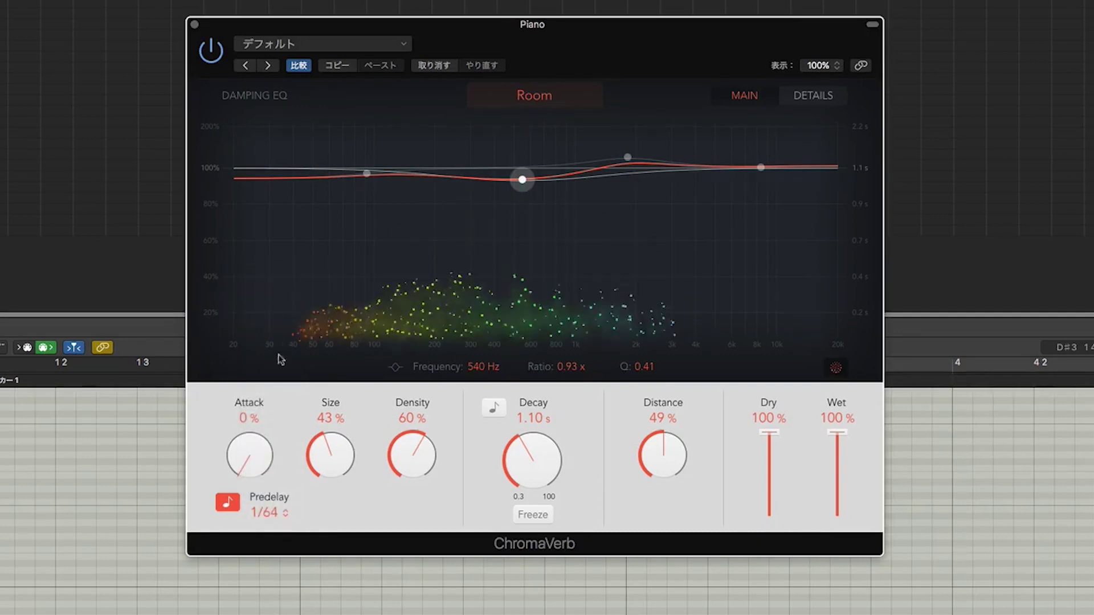
Return the predelay to milliseconds, and audition the Decay at 7.30 s and 2.00 s.
left_click(233, 503)
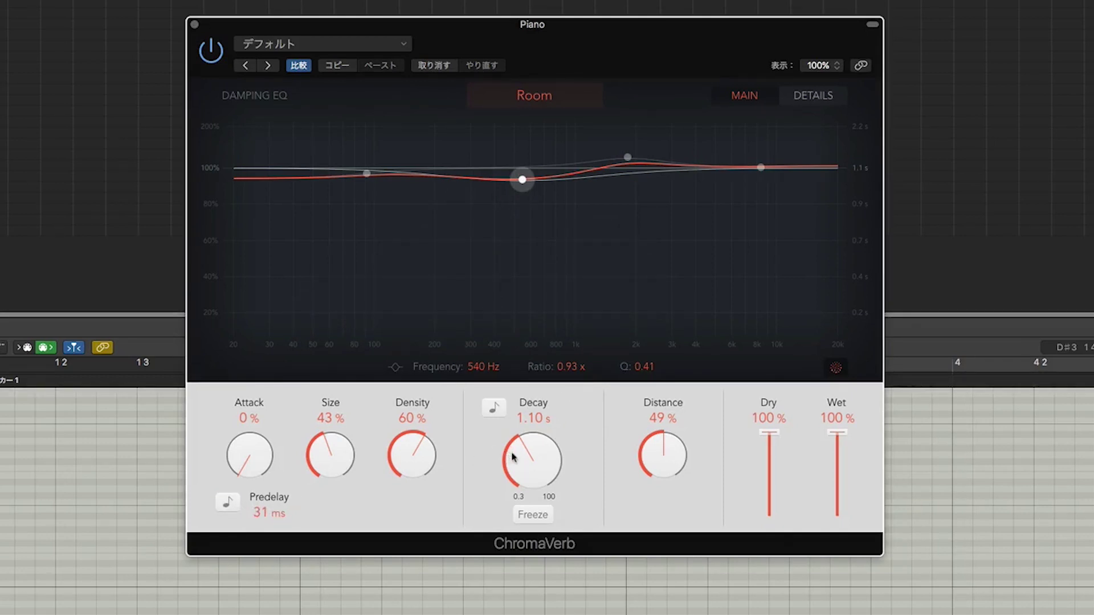
left_click_drag(514, 455, 524, 402)
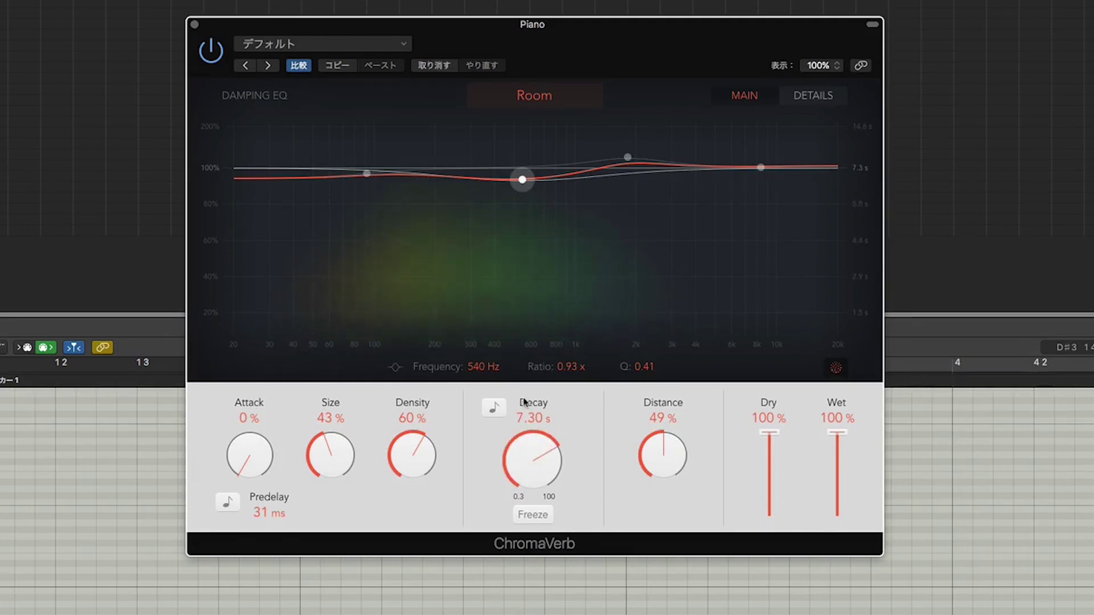
left_click_drag(524, 403, 526, 434)
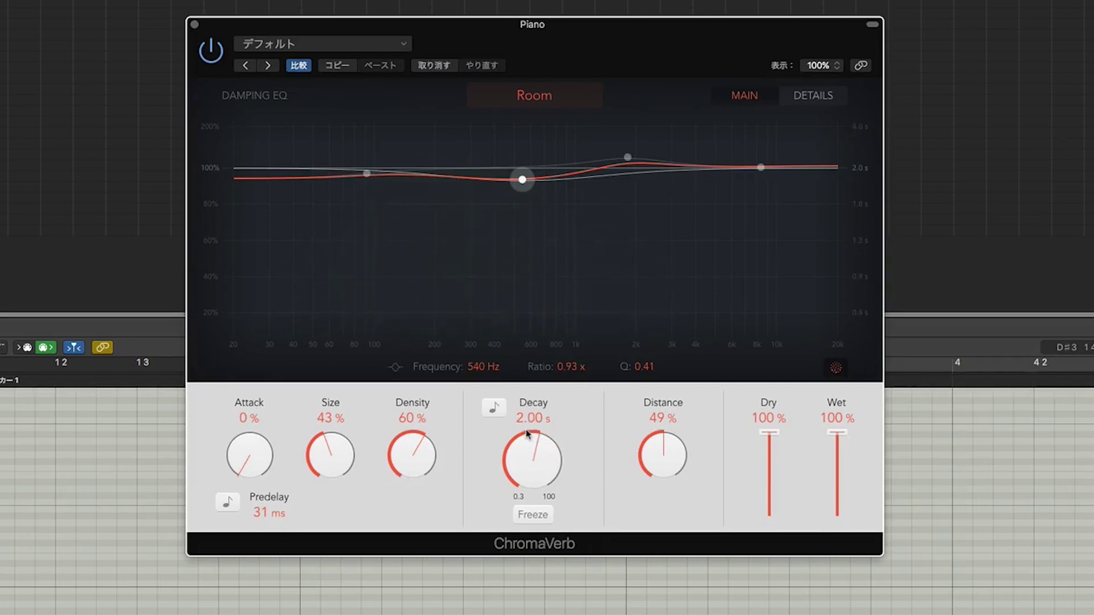
Try a tempo-synced Decay of 1 bar and the Freeze effect, and leave the Decay unsynced at 0.85 s.
left_click(494, 408)
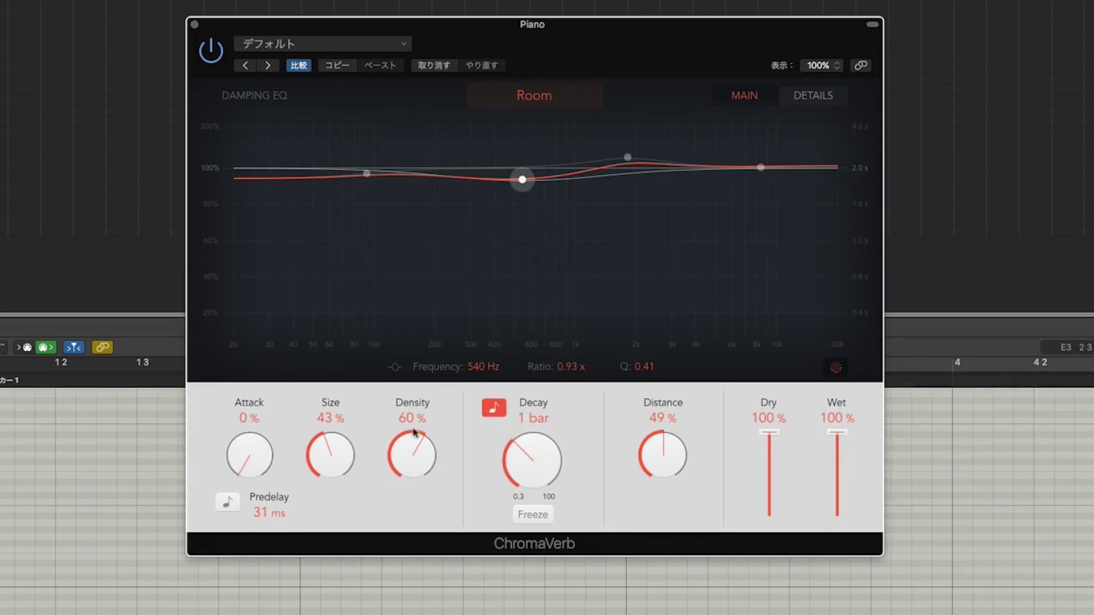
left_click(502, 412)
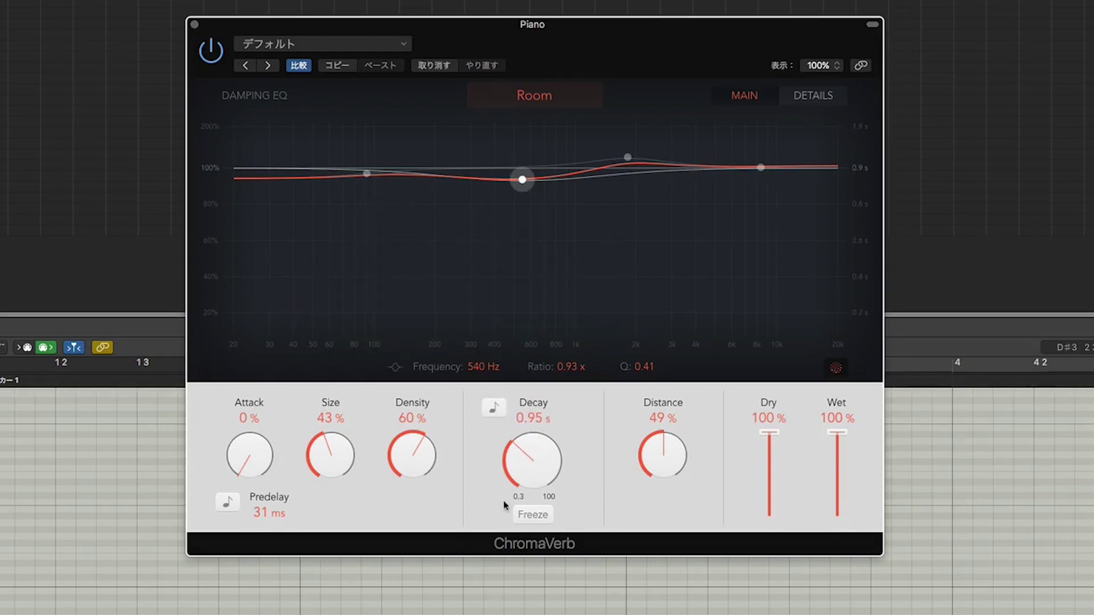
left_click(532, 515)
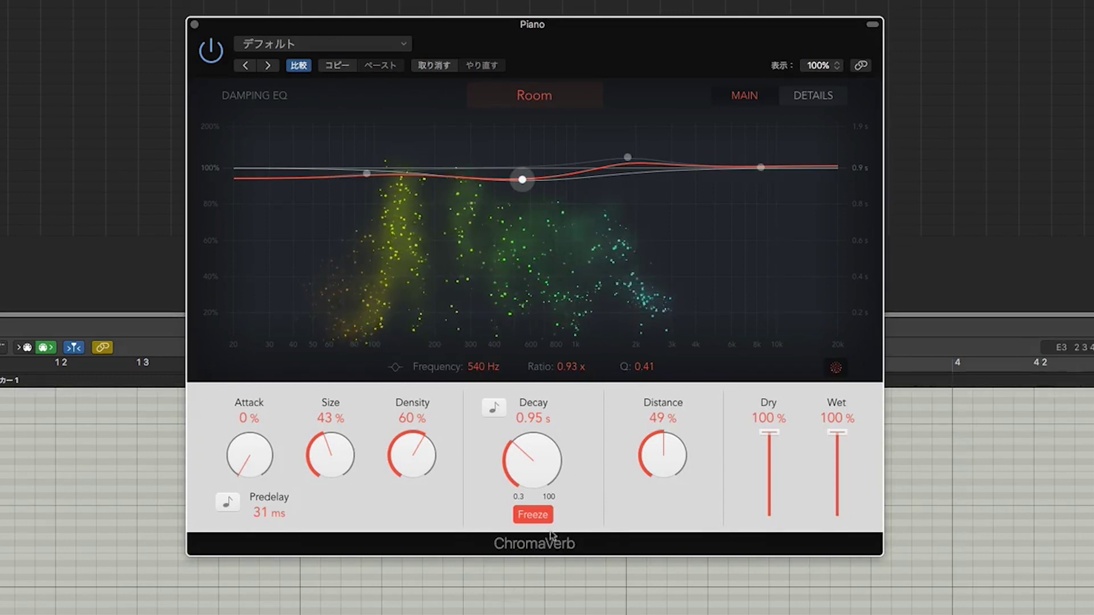
left_click(538, 515)
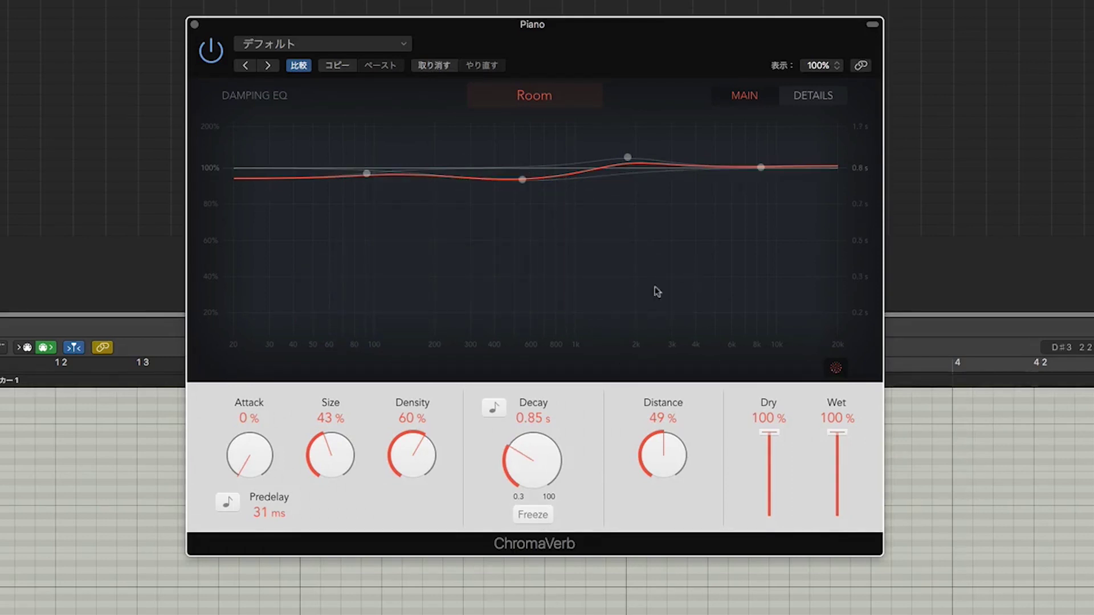
Open the detail settings, raise Mod Speed to 10.00 Hz, and set Mod Depth to 89% after trying 100%.
left_click(803, 101)
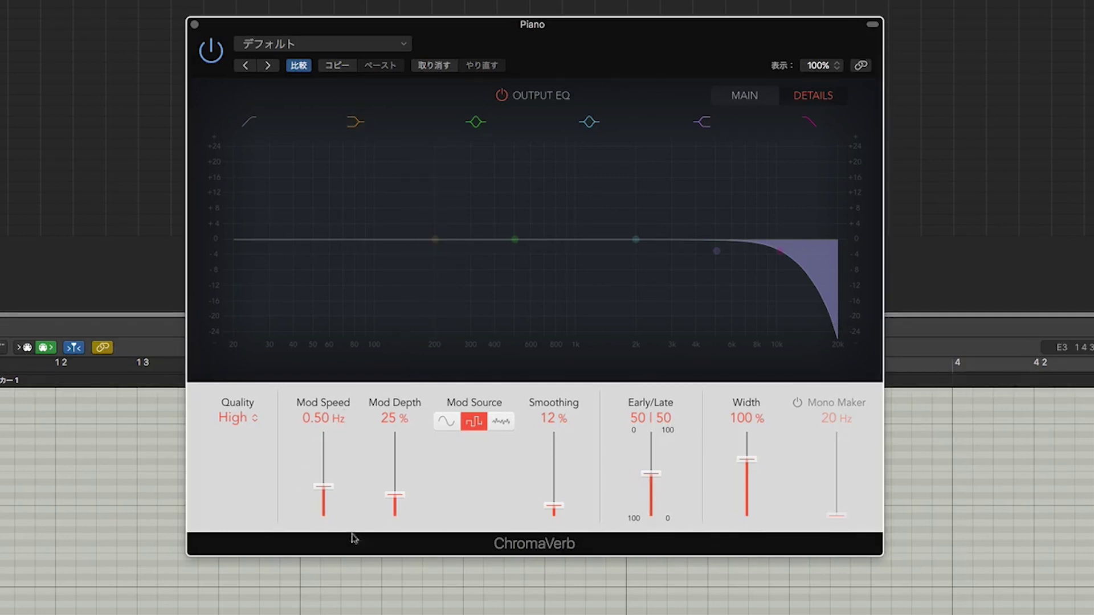
left_click_drag(391, 496, 392, 411)
left_click_drag(323, 486, 322, 421)
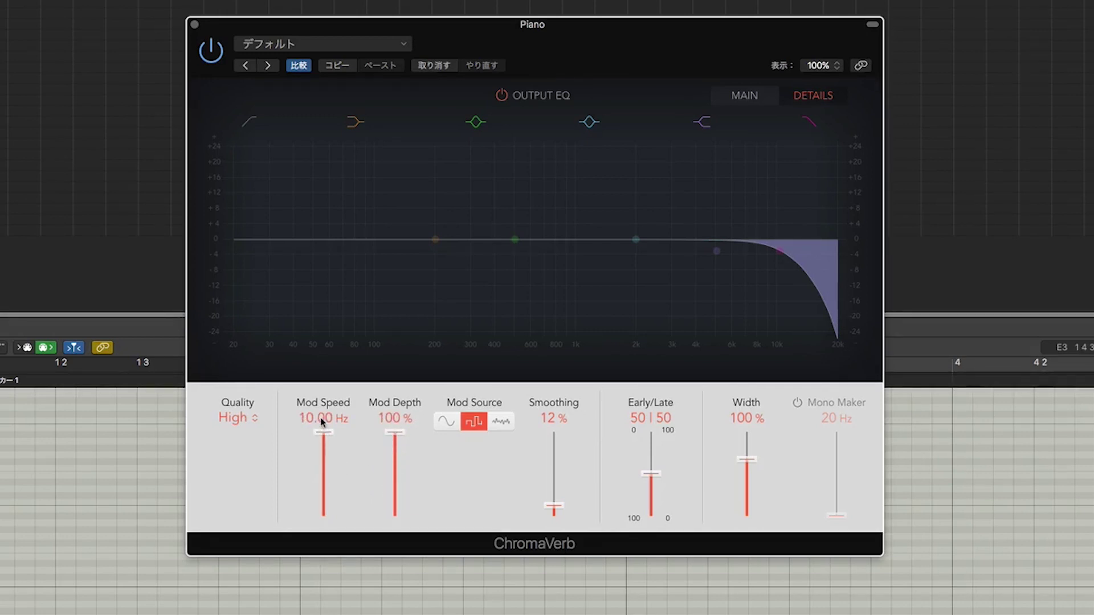
mouse_move(323, 421)
left_mouse_down()
mouse_move(334, 491)
mouse_move(333, 431)
left_mouse_up()
left_click_drag(401, 436, 401, 444)
Try the sine and stepped modulation sources, select the noise source, and set Smoothing to 70%.
left_click(445, 421)
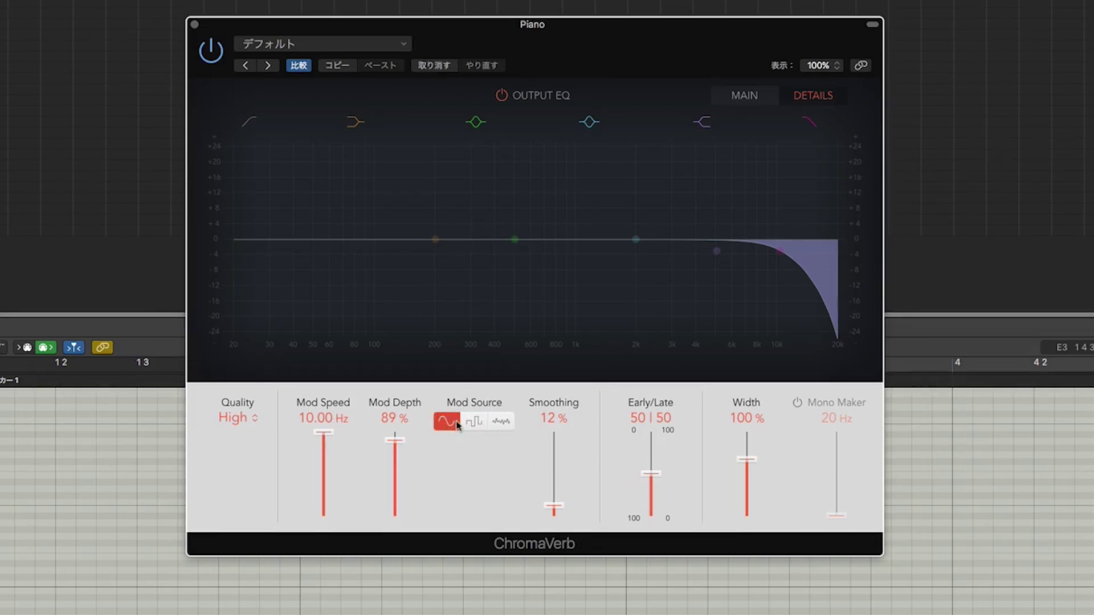
left_click(476, 423)
left_click(495, 423)
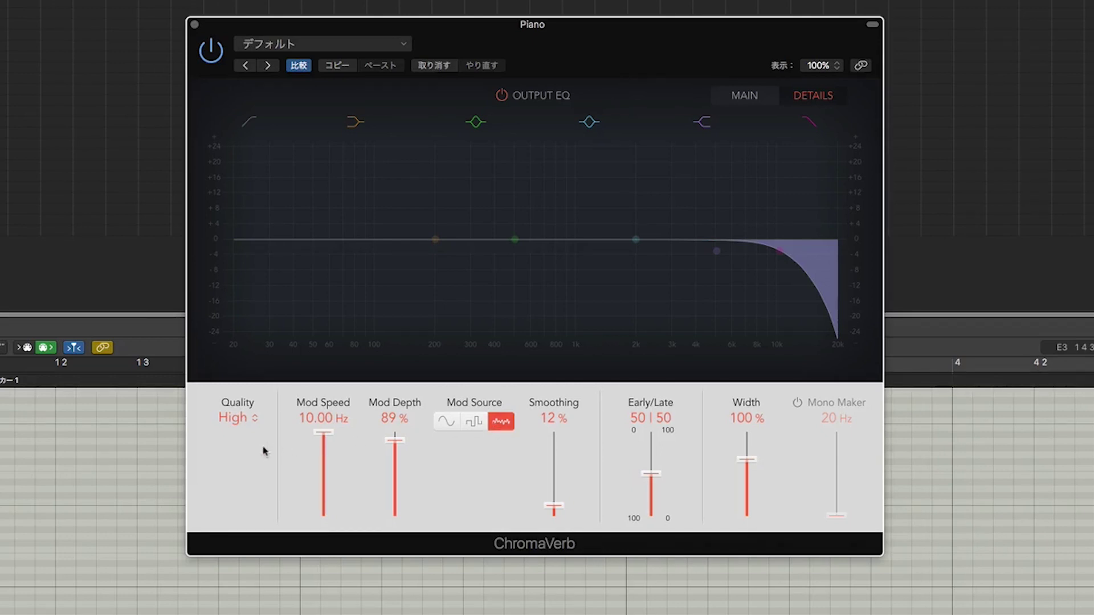
left_click_drag(553, 505, 609, 456)
Enable Mono Maker at 320 Hz after trying 5000 Hz, with Width at 150%, Mod Speed at 0.10 Hz and Mod Depth off.
left_click(796, 402)
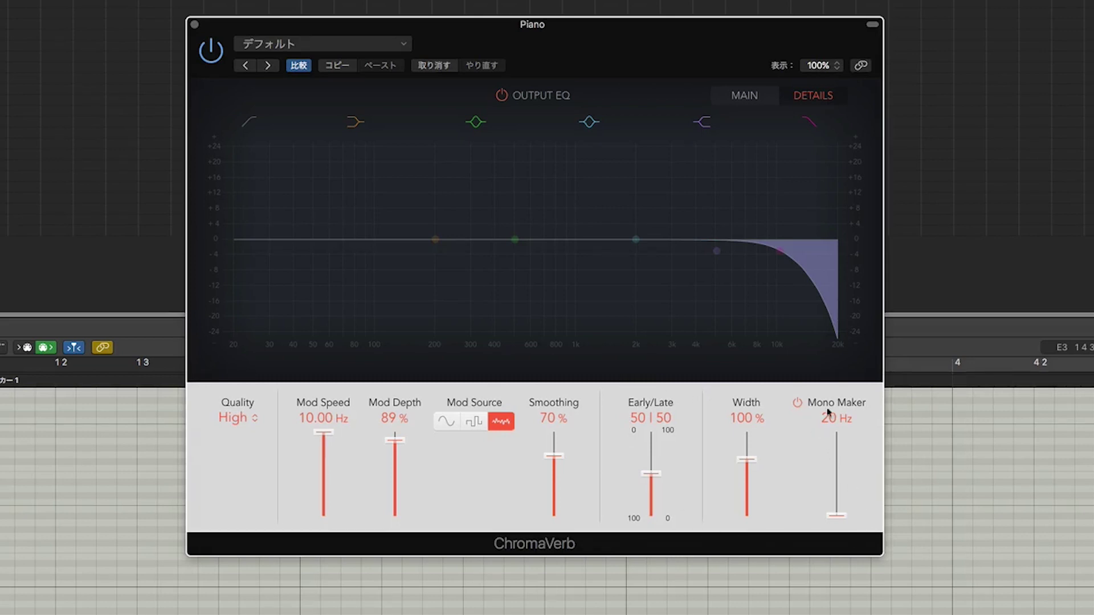
left_click_drag(840, 518, 847, 422)
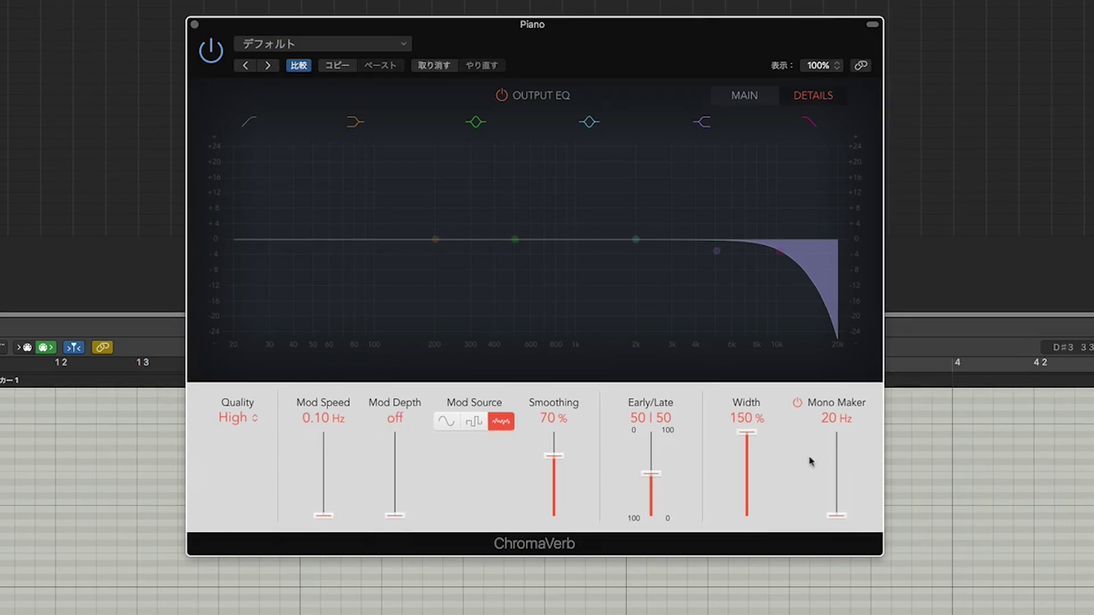
left_click_drag(840, 514, 834, 431)
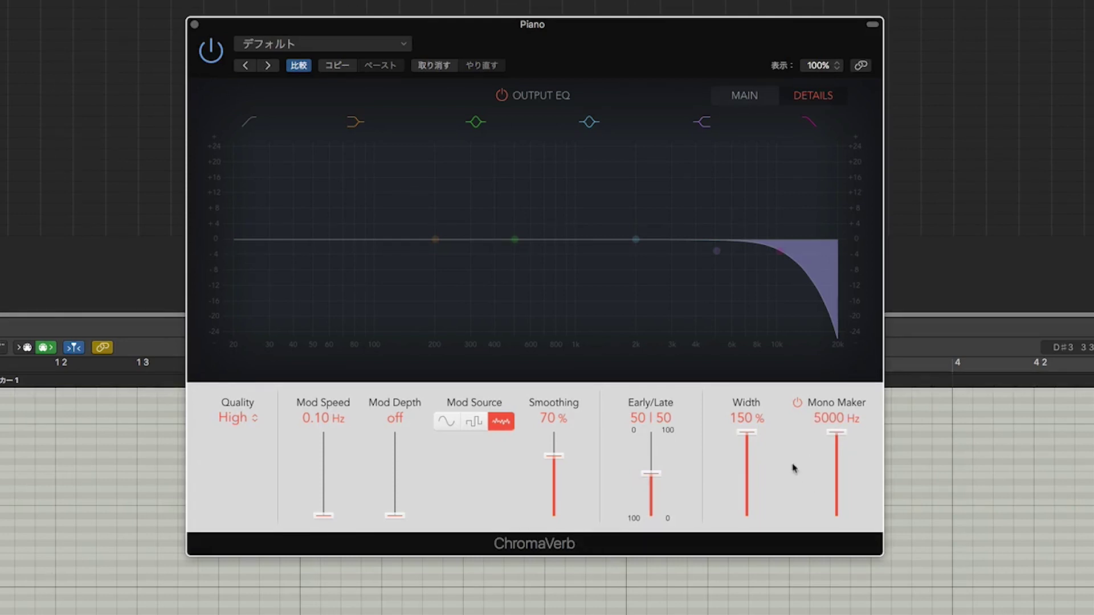
key("super+z")
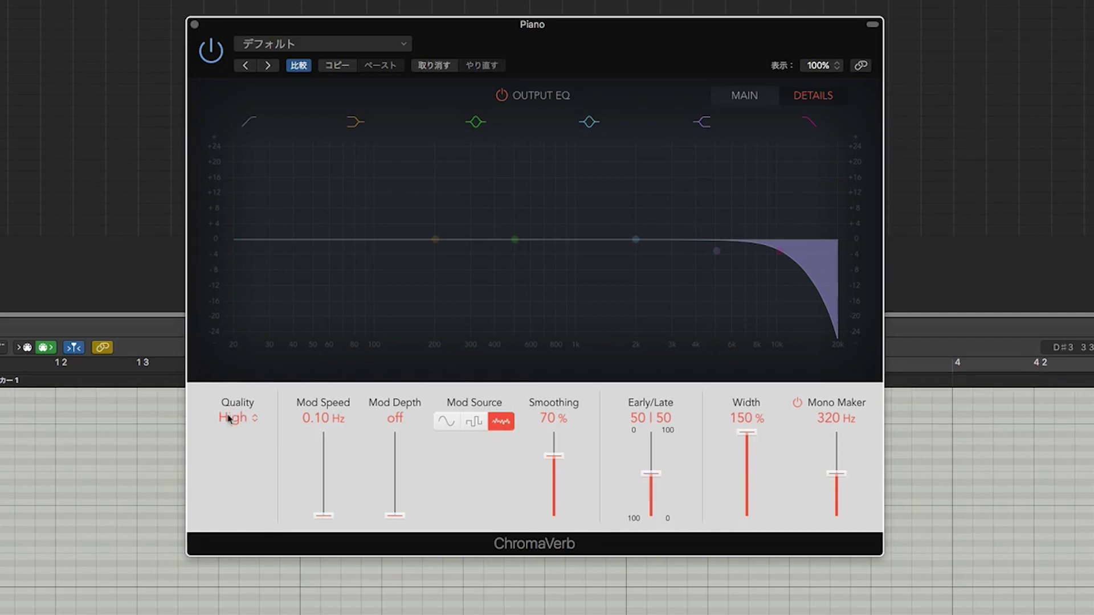
Try the Ultra quality, and set the reverb Quality to Low.
left_click(230, 421)
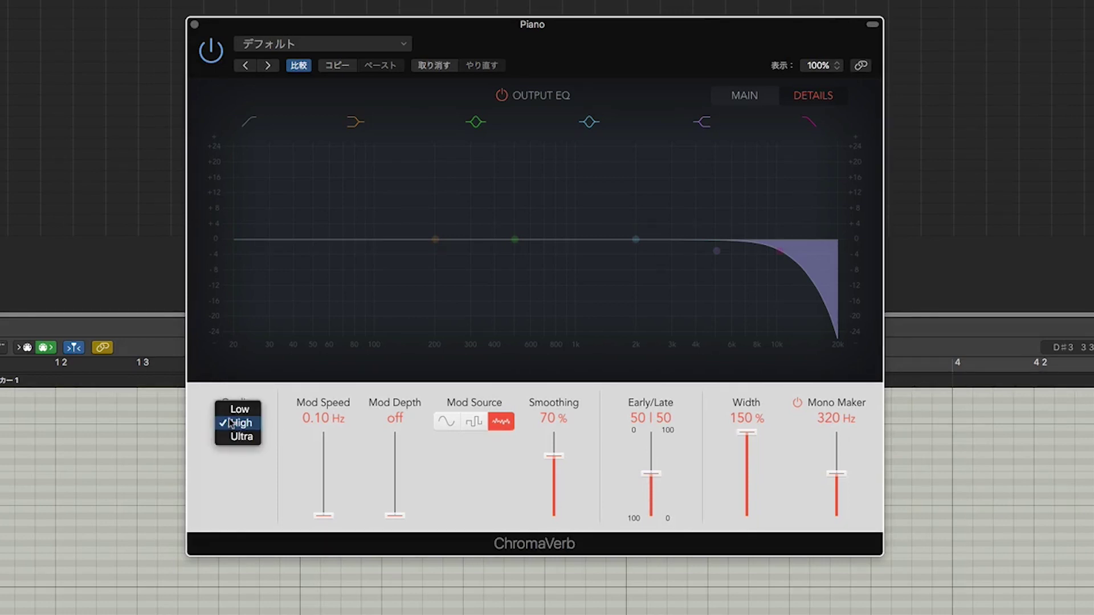
left_click(255, 439)
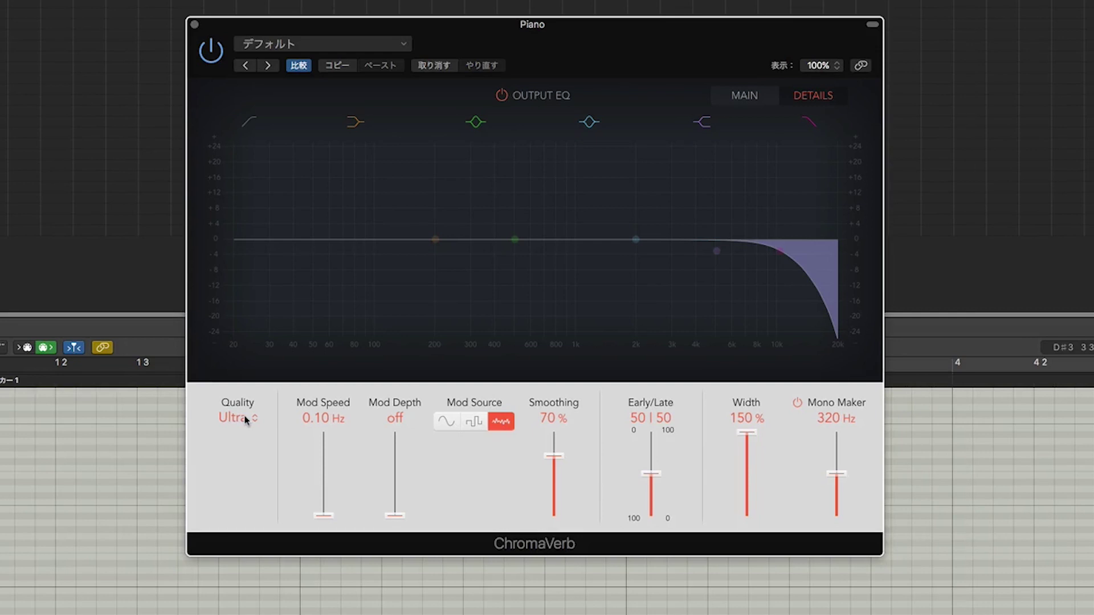
left_click(246, 420)
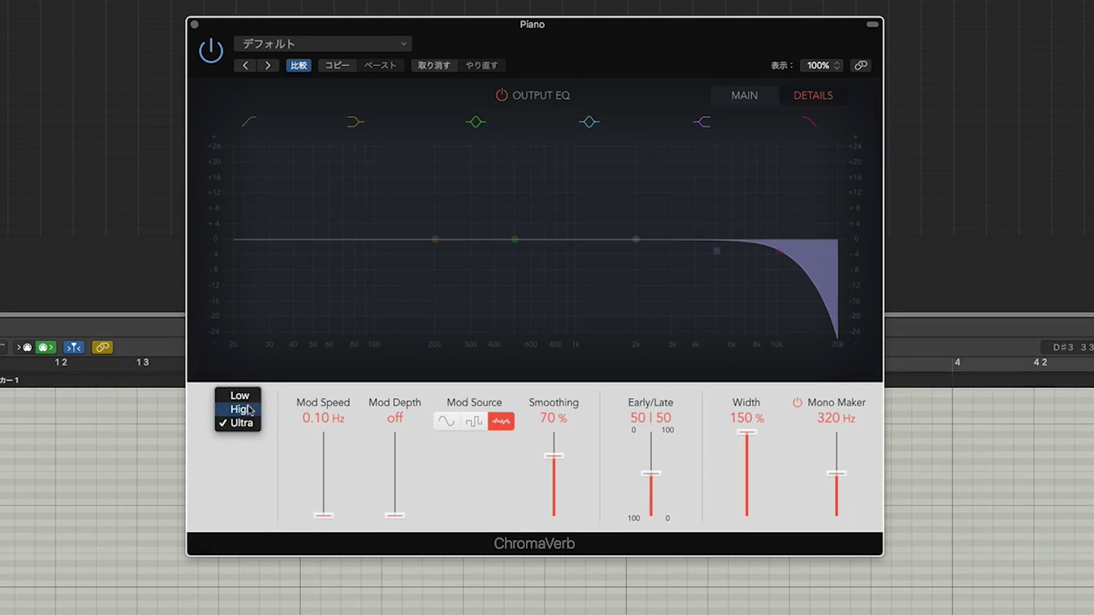
left_click(249, 398)
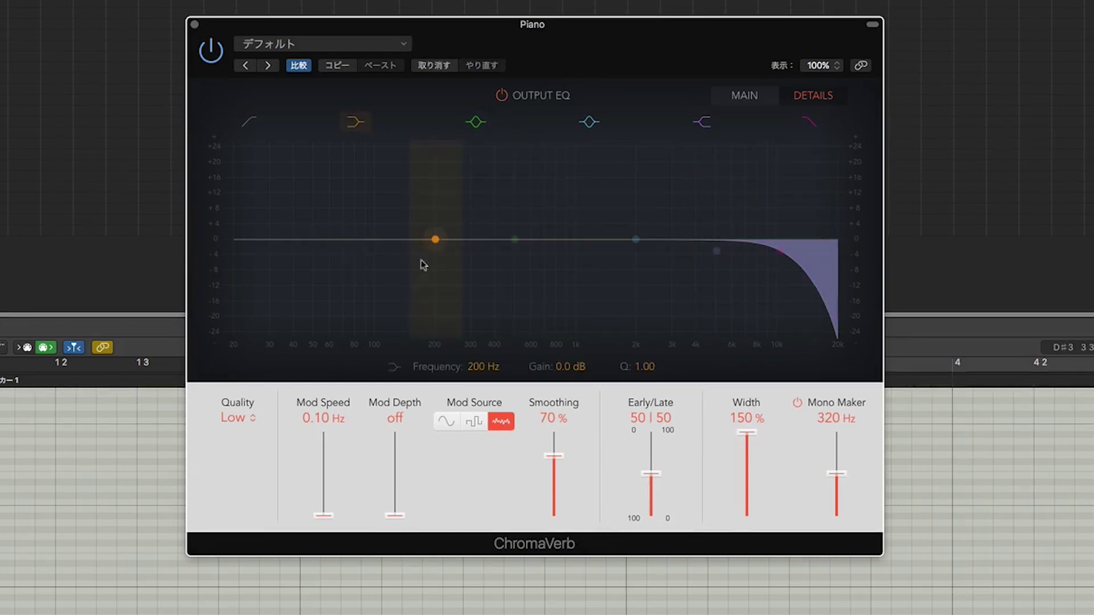
Audition a deep low-shelf cut in the Output EQ, and bring the shelf back to nearly flat.
left_click_drag(434, 240, 577, 299)
left_click_drag(578, 257, 501, 308)
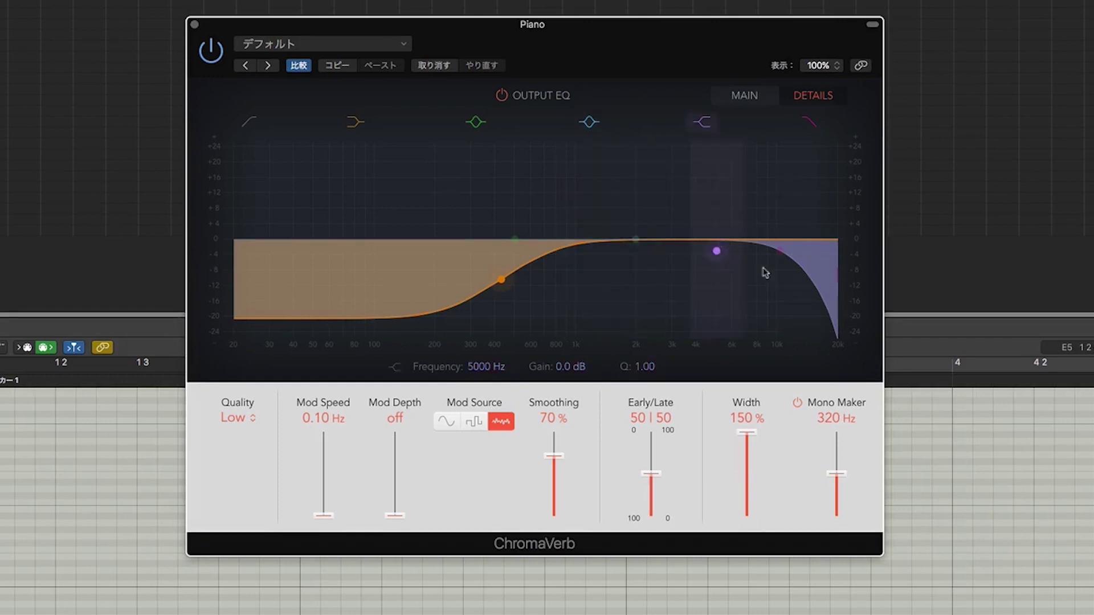
left_click_drag(501, 279, 417, 246)
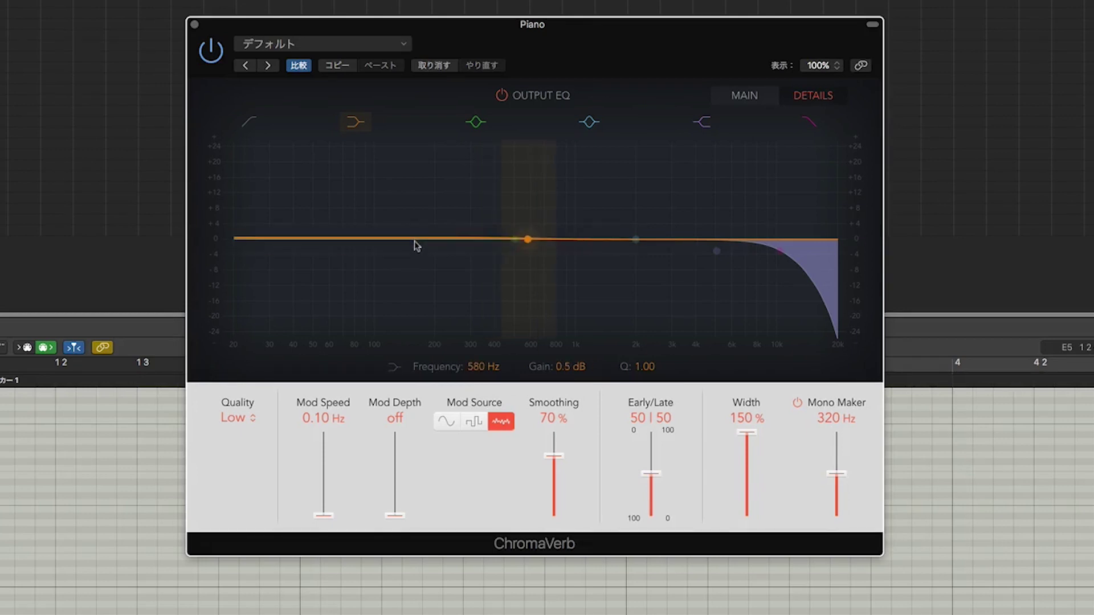
Audition the Damping EQ's low shelf at 780 Hz with a 0.10 ratio, and return the shelf to about 100%.
left_click(725, 95)
left_click_drag(450, 167, 554, 421)
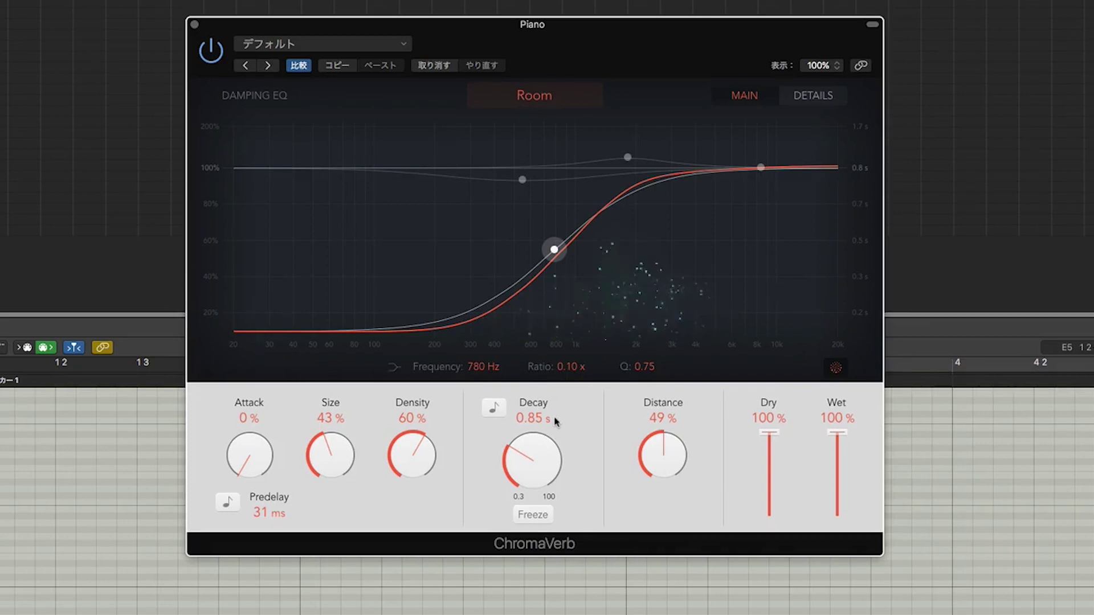
left_click_drag(555, 249, 530, 173)
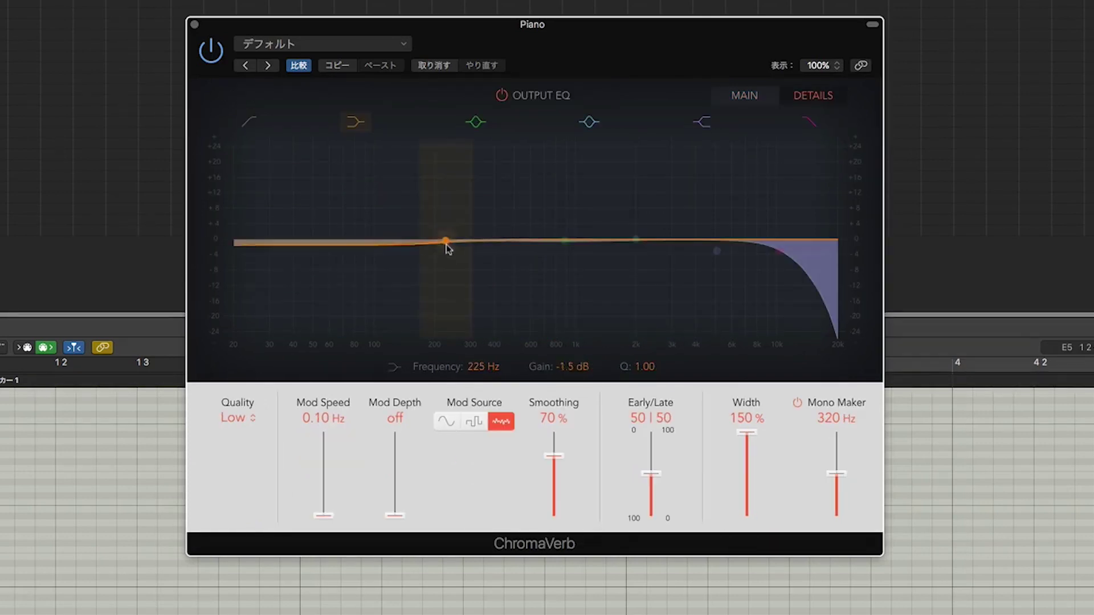
Cut the Output EQ's low shelf by about 24 dB, and compare its curve with the Damping EQ.
left_click_drag(446, 241, 534, 383)
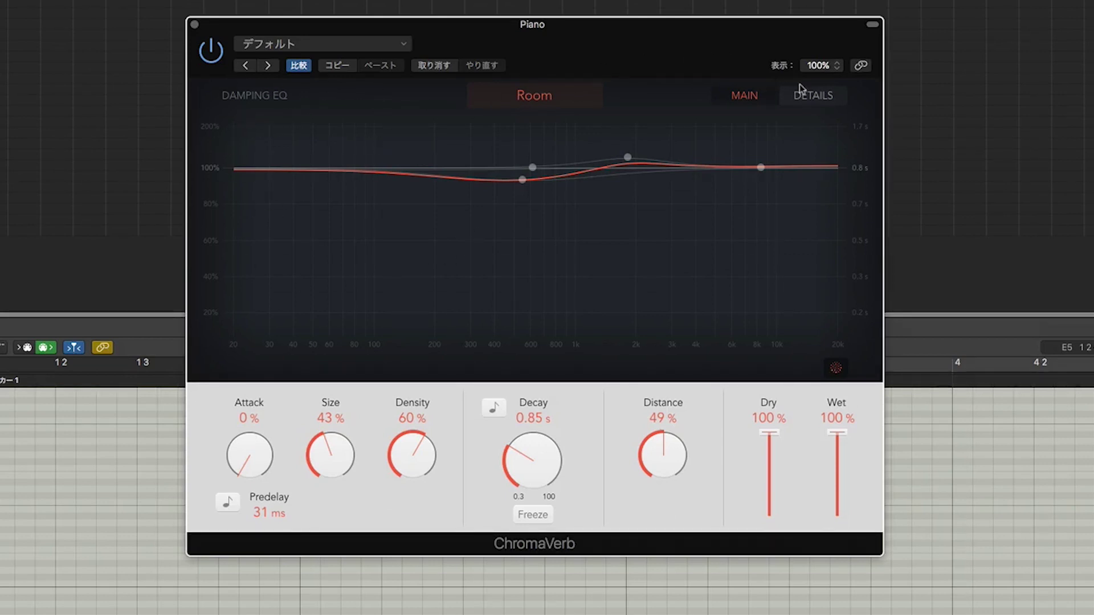
left_click(799, 87)
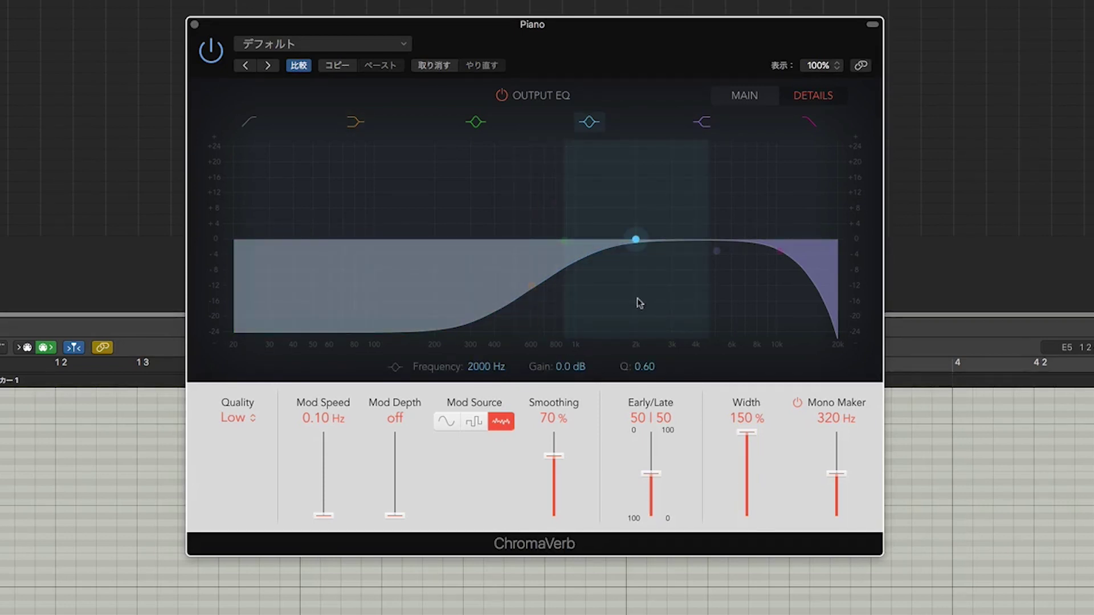
left_click(744, 95)
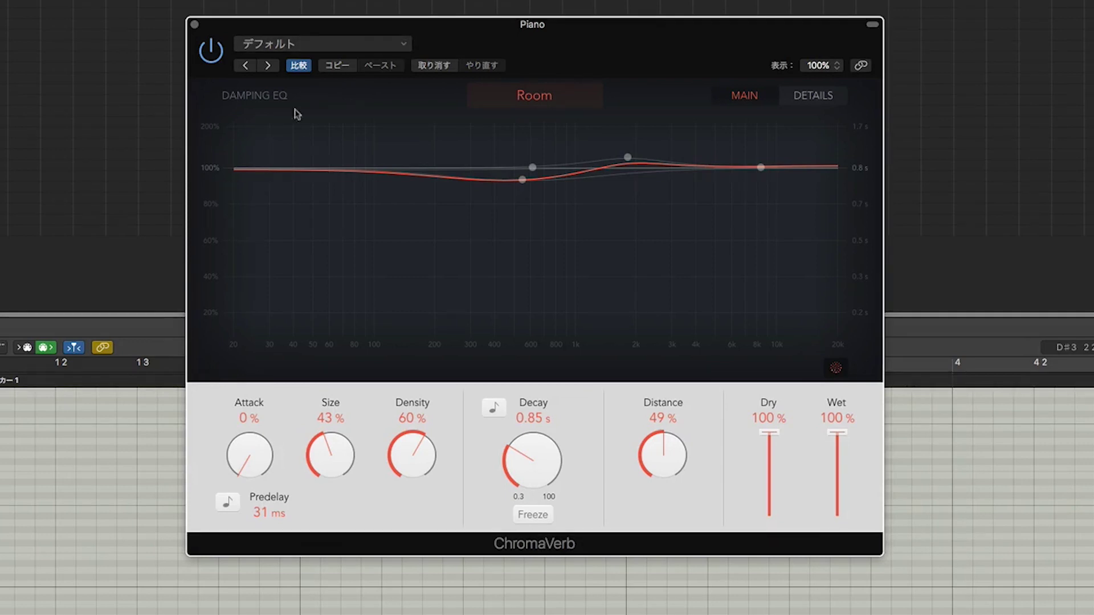